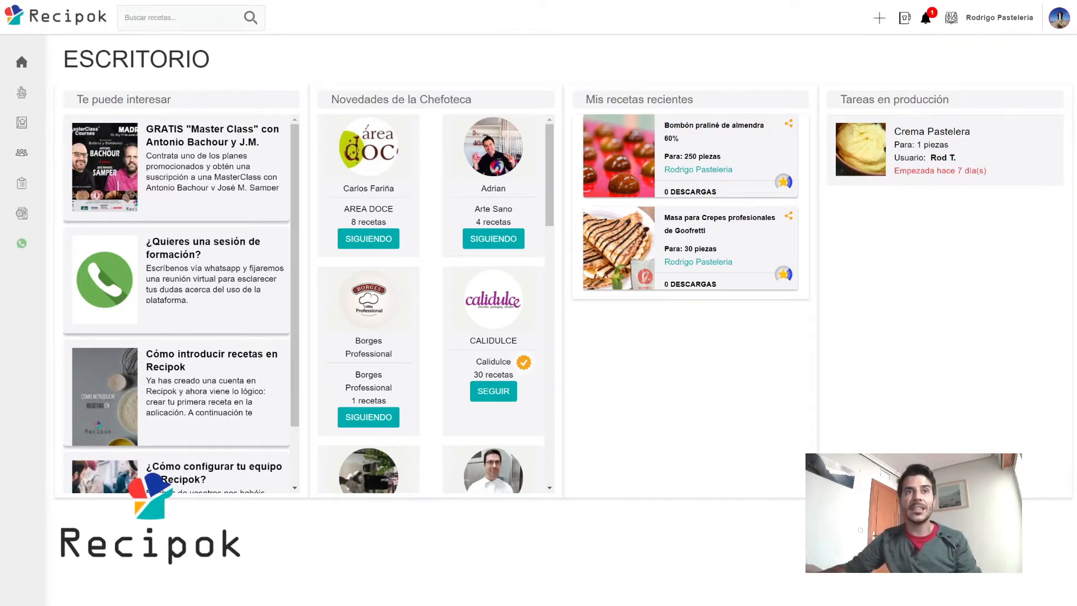
# Open Mis recetas under Recetas in the sidebar to list the six recipes.
pyautogui.moveTo(57, 134)
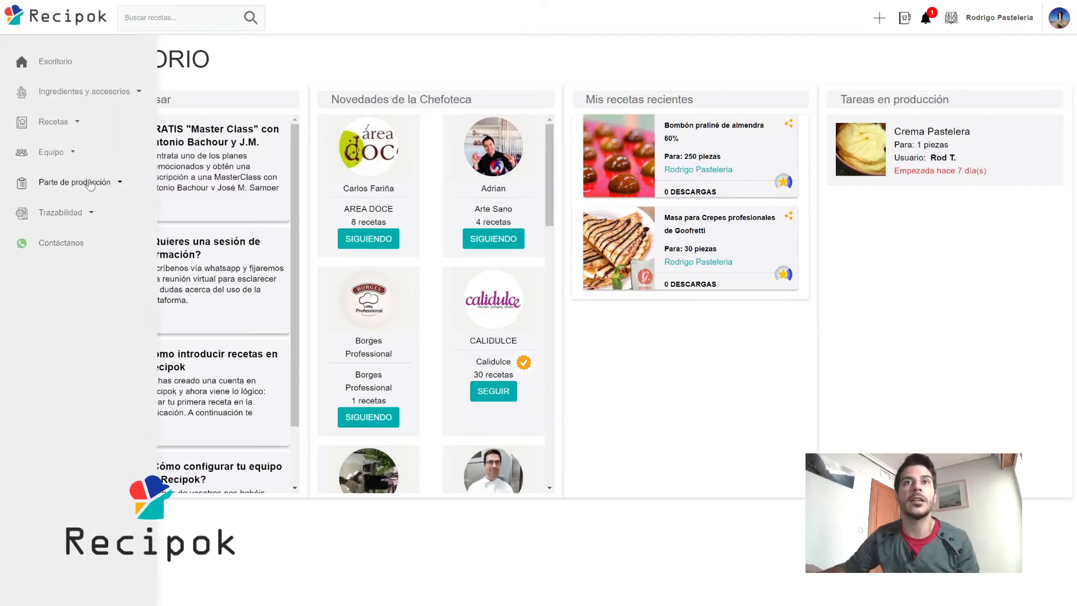
pyautogui.click(61, 125)
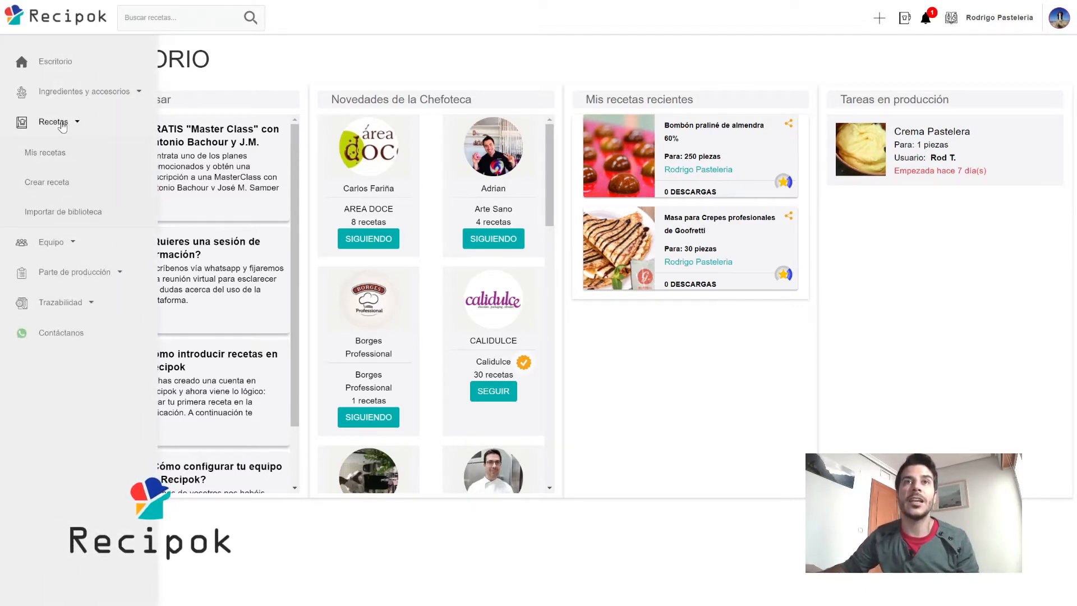
pyautogui.click(47, 151)
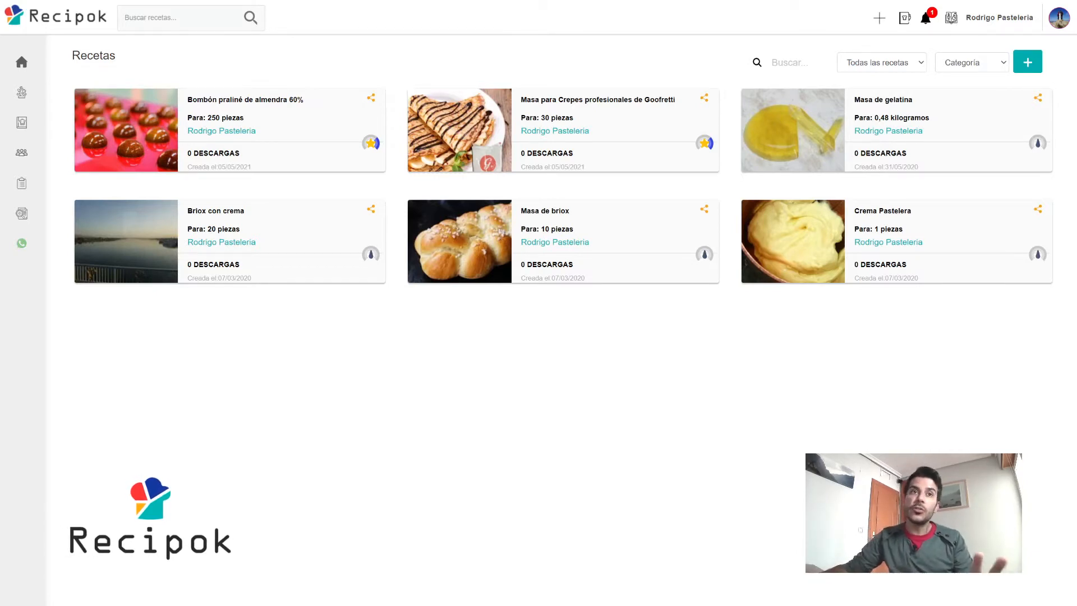
# Open the Proveedores list under Trazabilidad in the sidebar.
pyautogui.moveTo(5, 348)
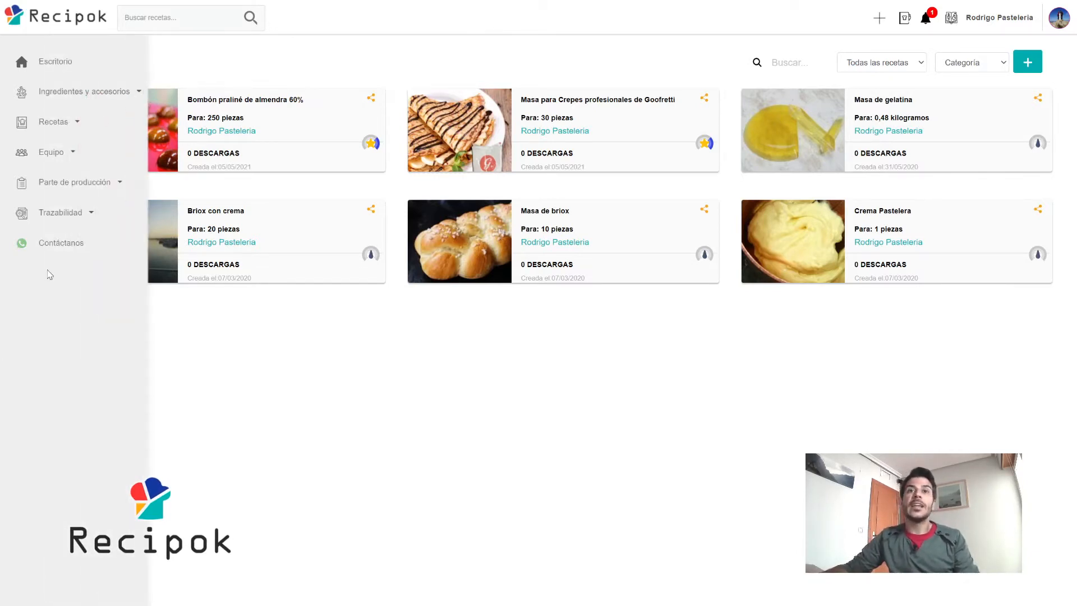
pyautogui.click(84, 213)
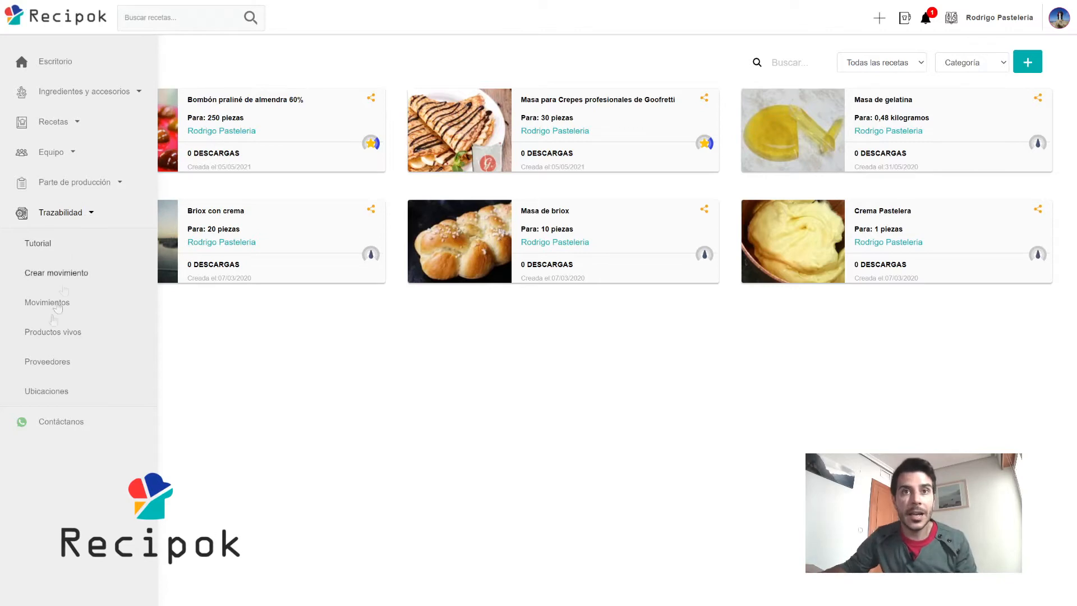
pyautogui.click(54, 364)
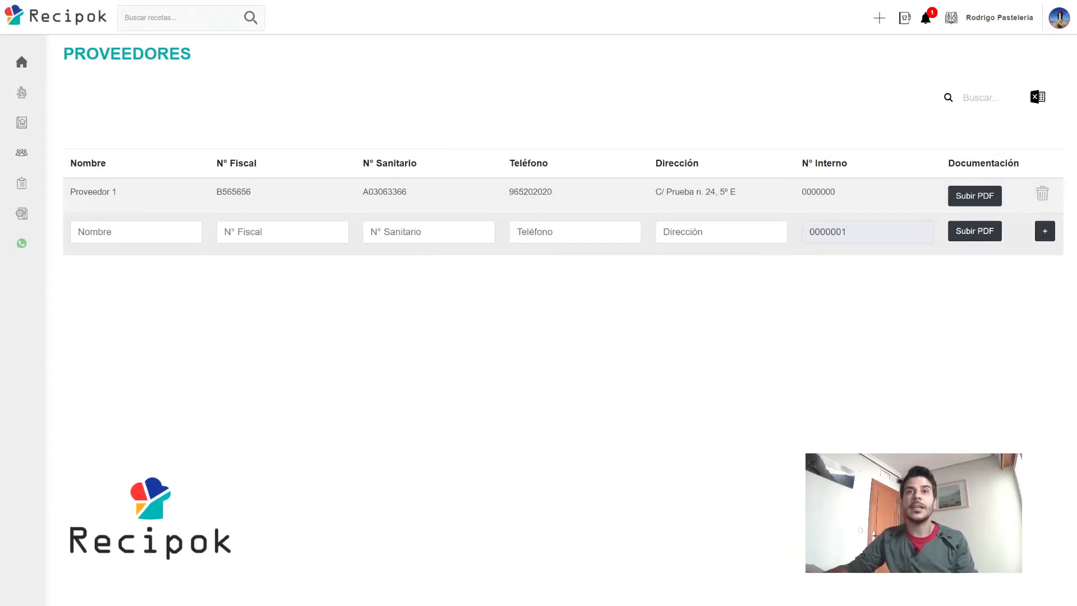
pyautogui.click(193, 233)
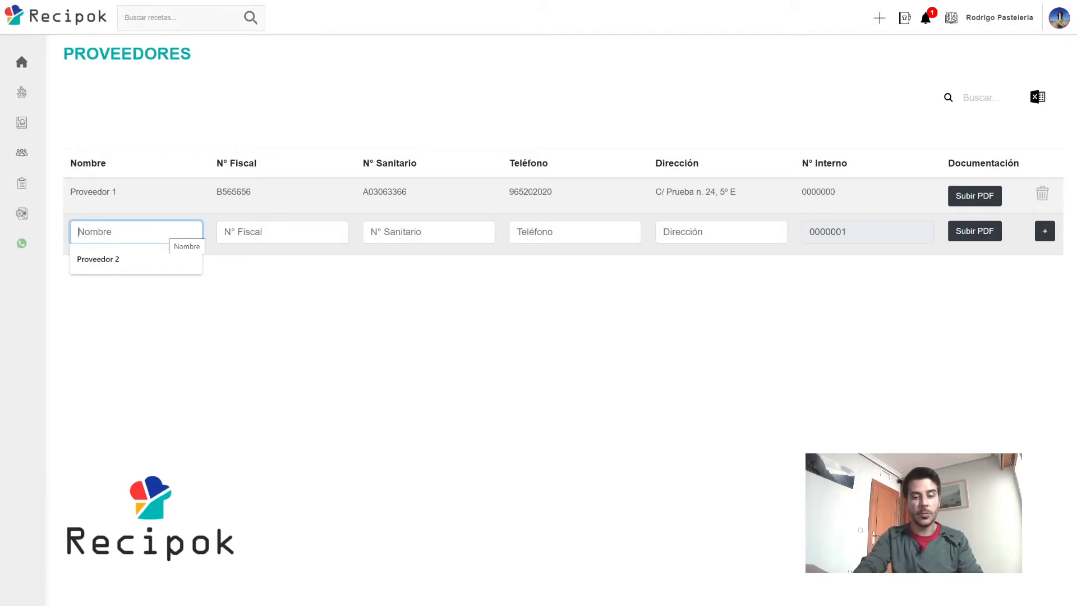
pyautogui.write('Proveedor 2')
pyautogui.click(218, 301)
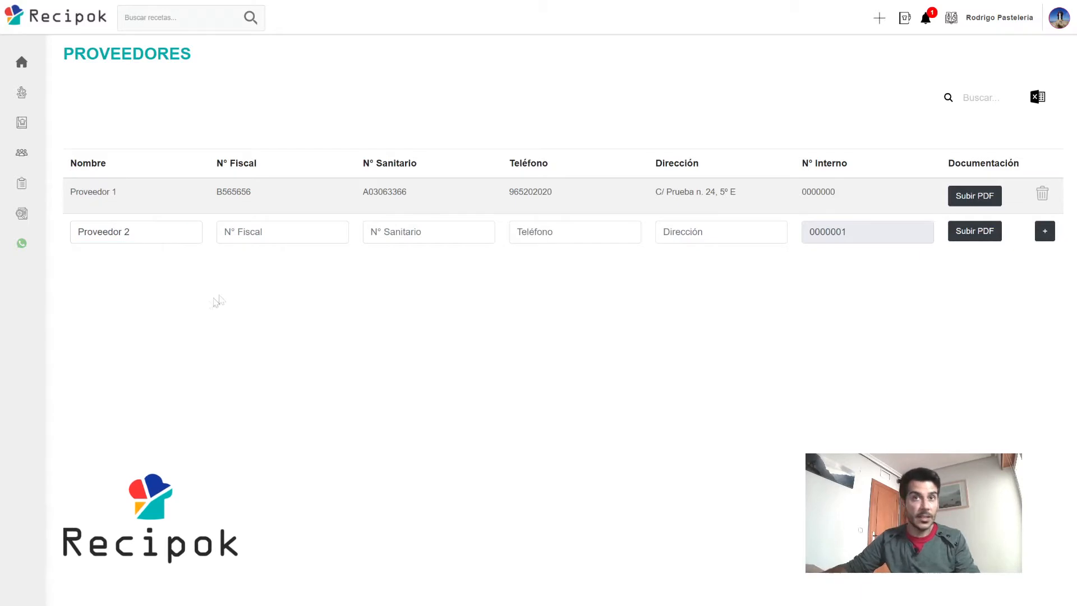
pyautogui.click(275, 233)
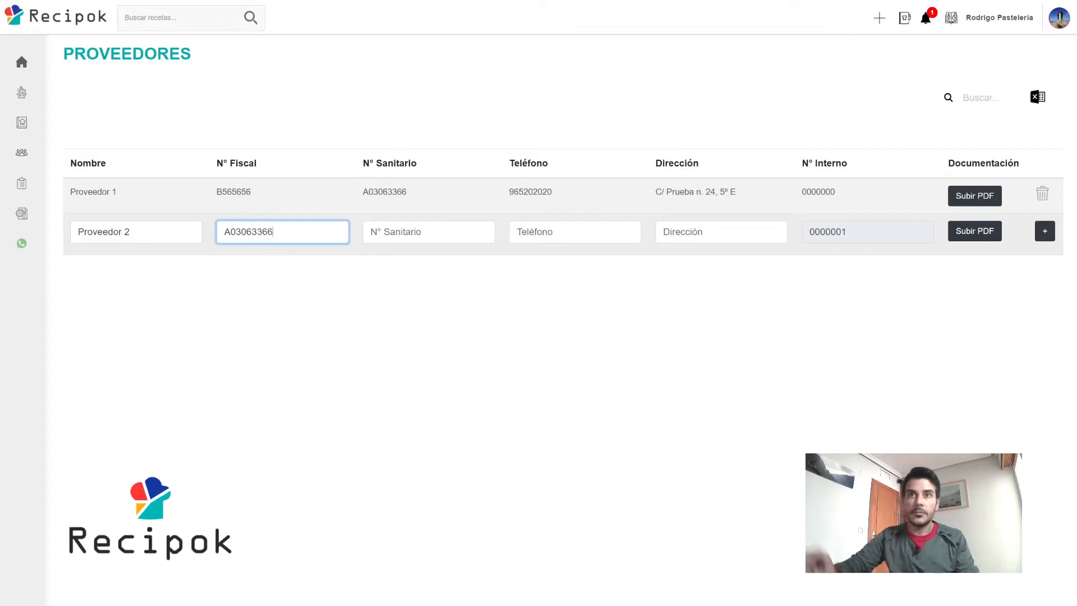
pyautogui.press('Tab')
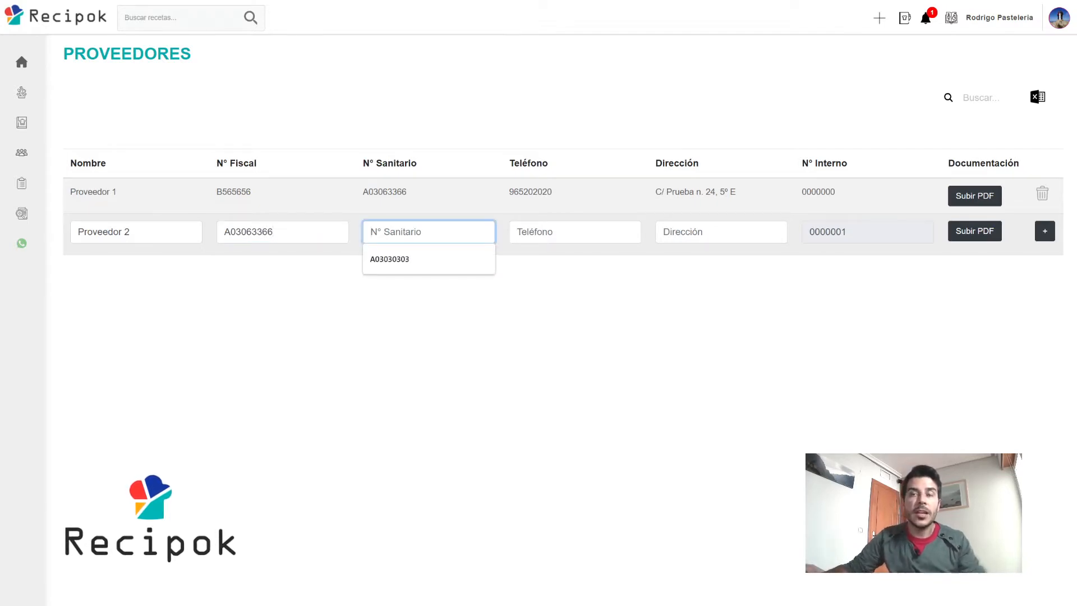
pyautogui.hotkey('shift', 'Tab')
pyautogui.hotkey('ctrl', 'a')
pyautogui.hotkey('ctrl', 'c')
pyautogui.press('Tab')
pyautogui.hotkey('ctrl', 'v')
pyautogui.click(519, 296)
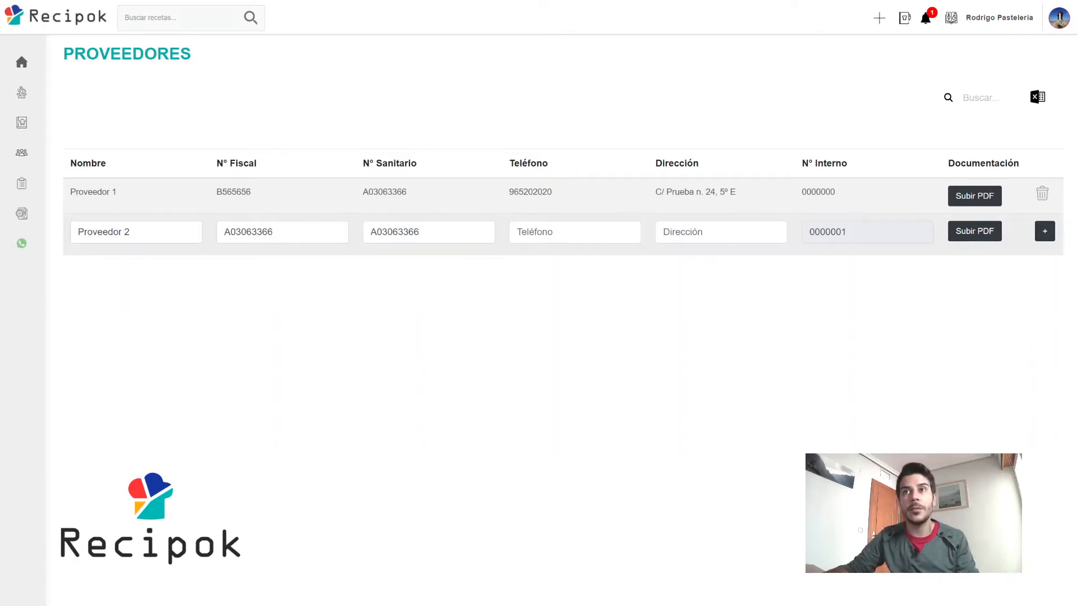
pyautogui.click(533, 232)
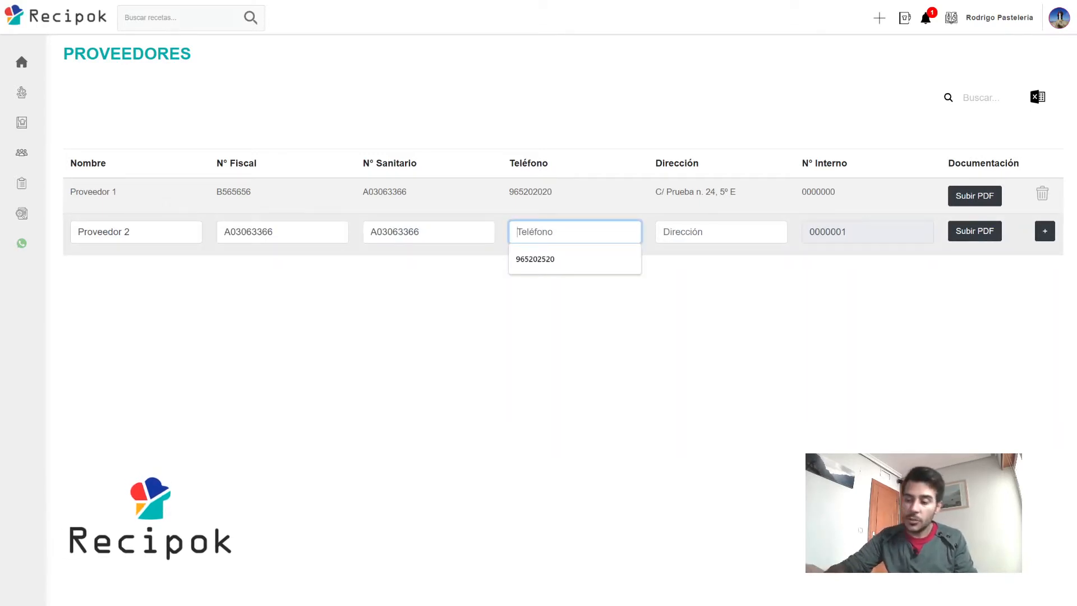
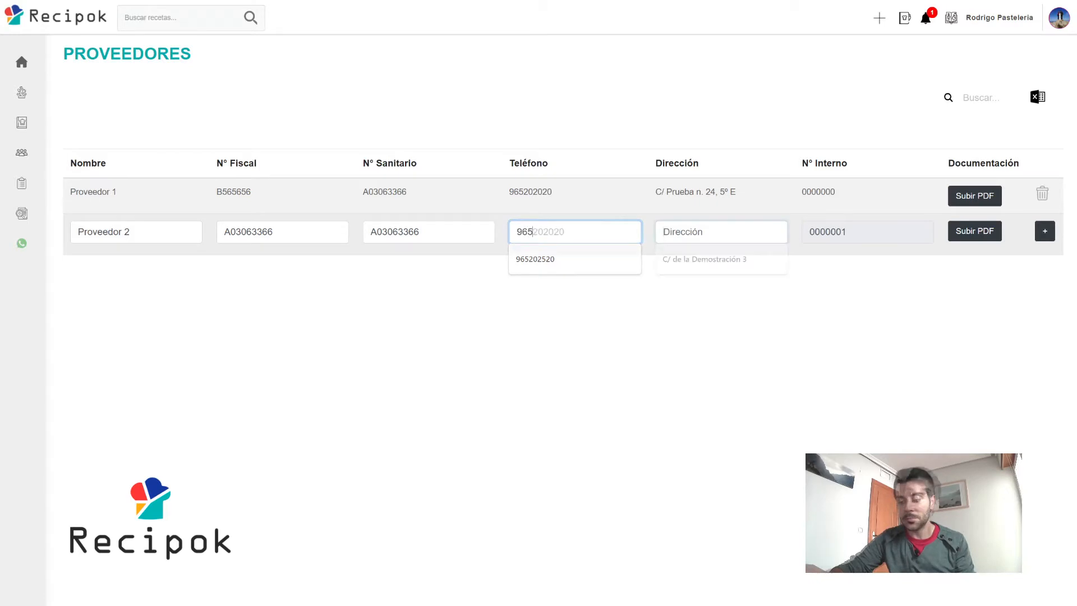
pyautogui.press('Tab')
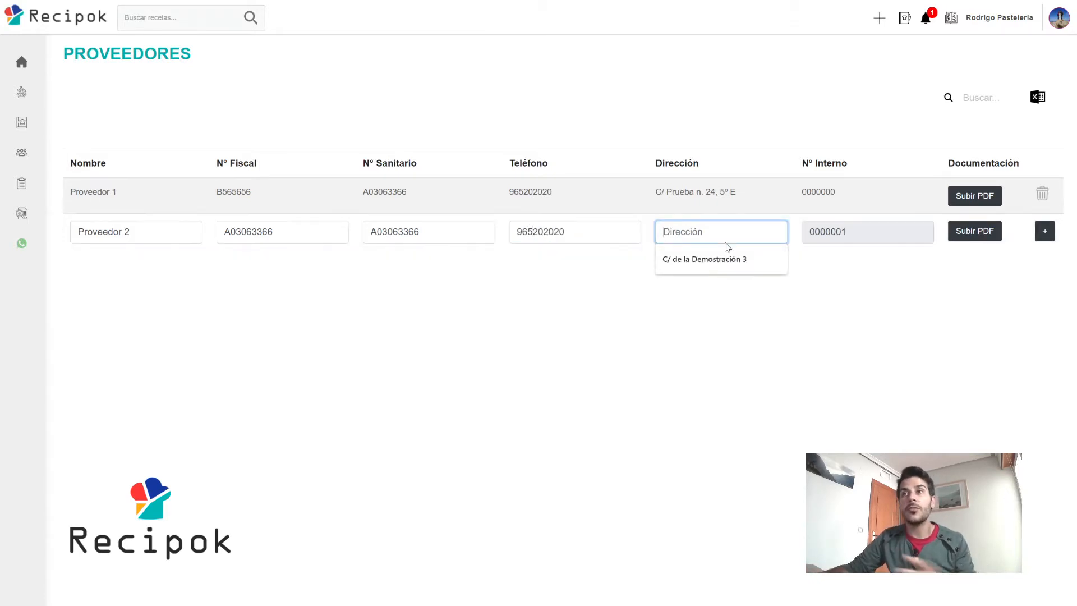
pyautogui.click(708, 261)
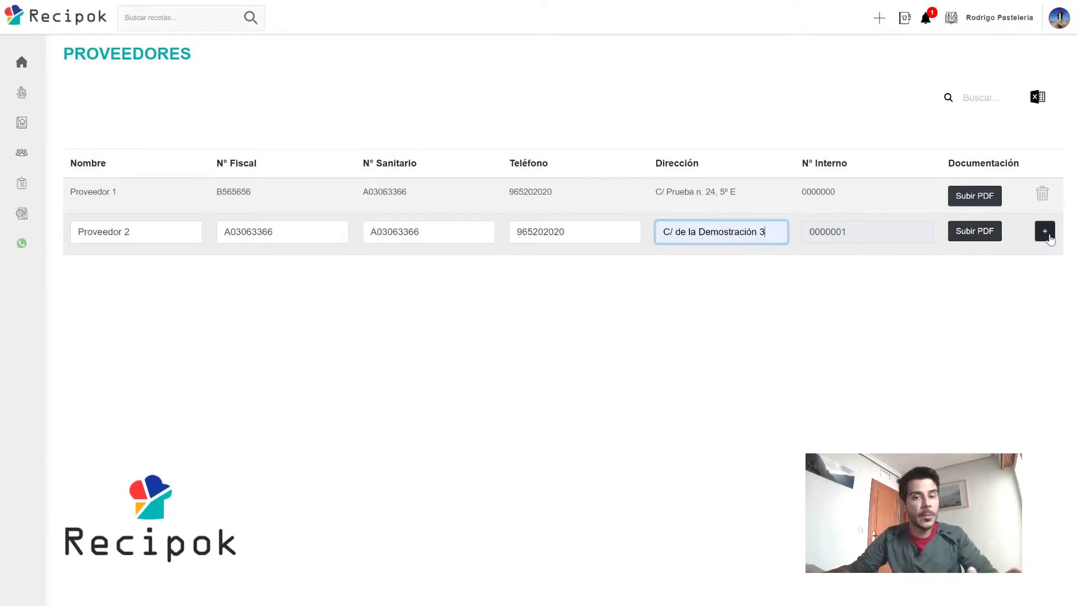
pyautogui.click(1045, 233)
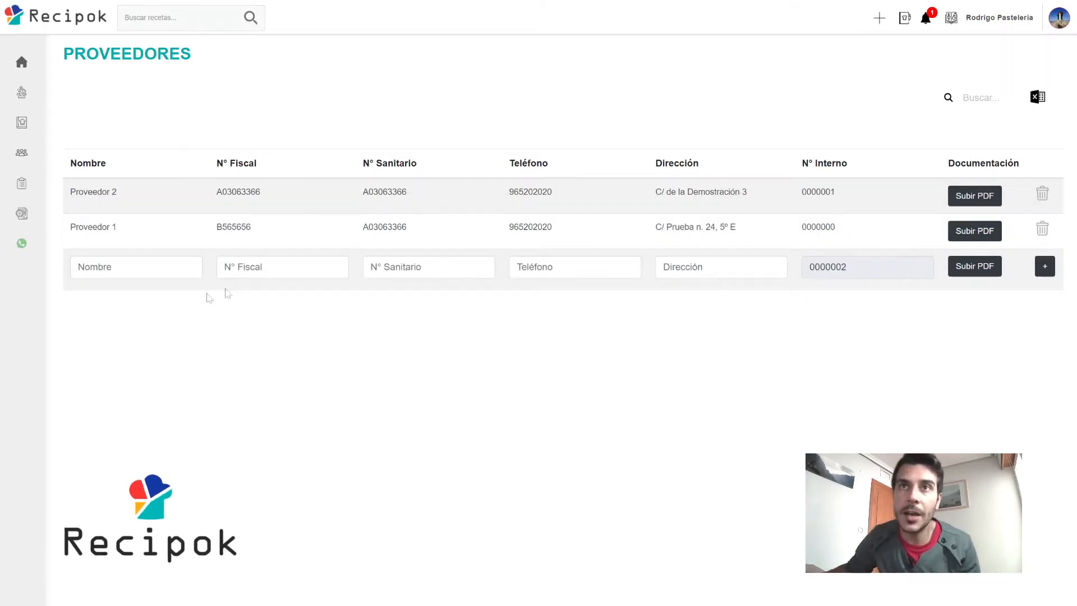
# Edit the Proveedor 2 row and save it.
pyautogui.click(101, 195)
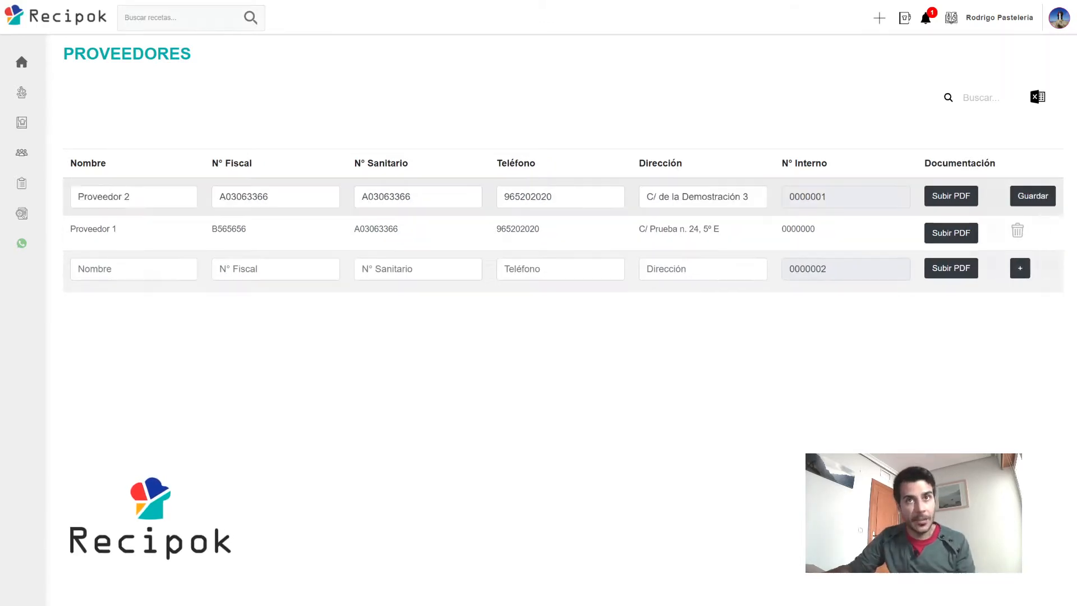
pyautogui.tripleClick(101, 196)
pyautogui.click(124, 197)
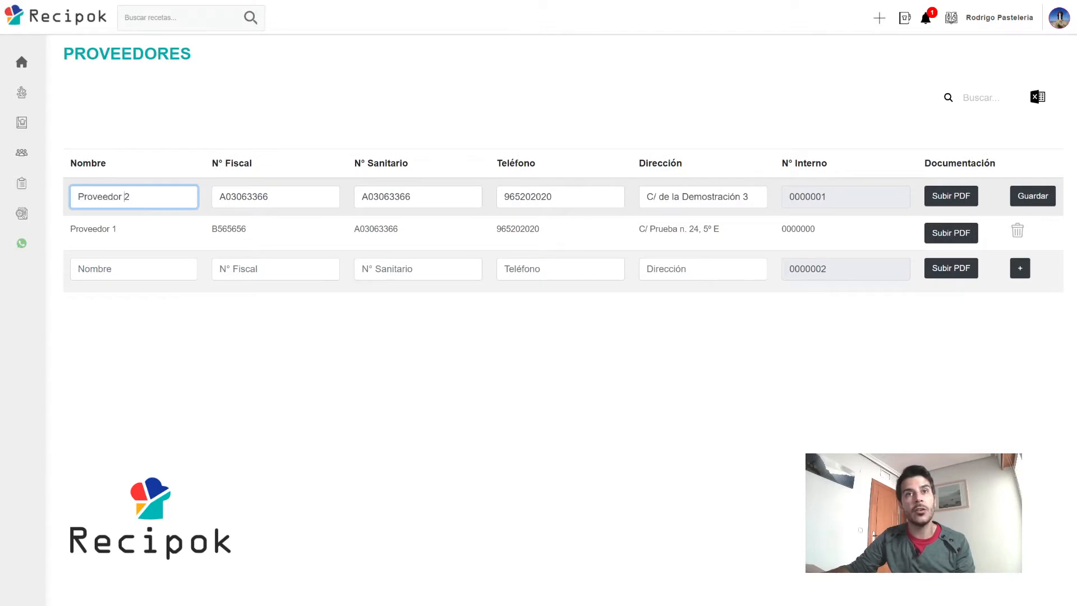
pyautogui.click(232, 197)
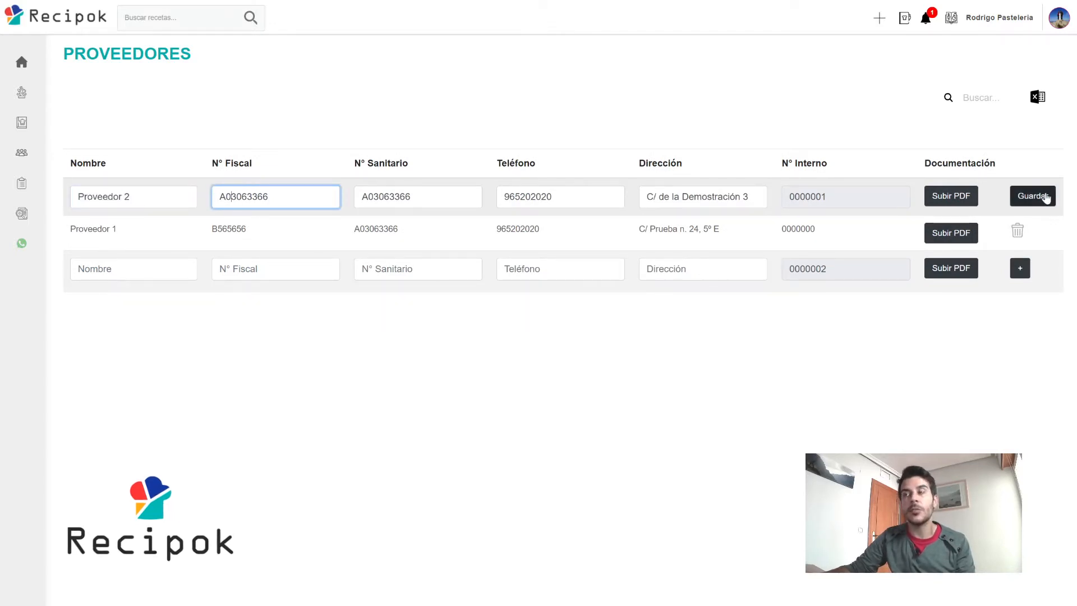
pyautogui.press('Return')
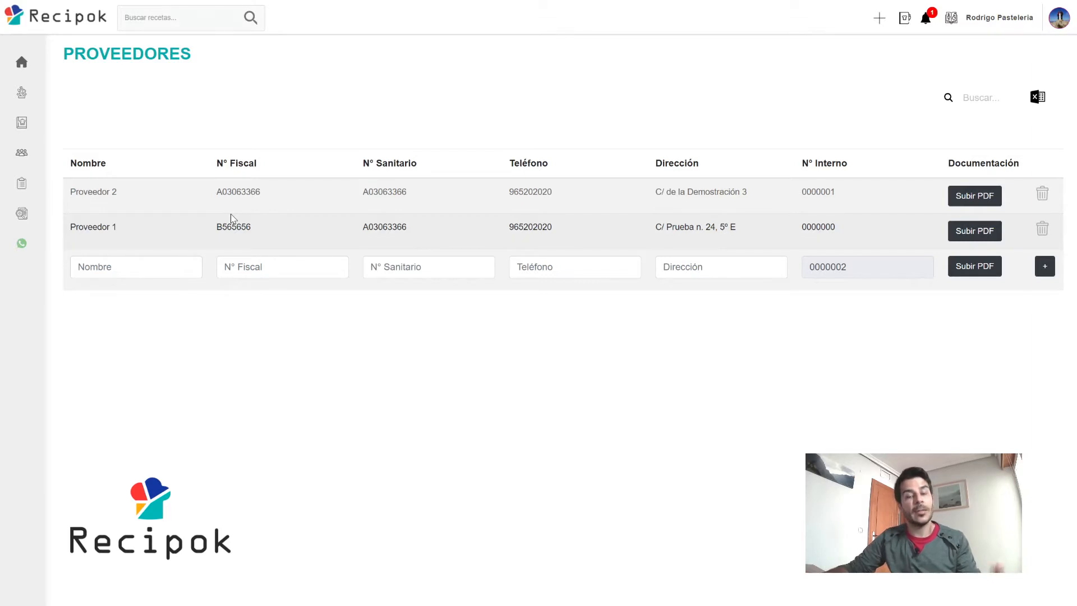
# Open the Ubicaciones list under Trazabilidad.
pyautogui.click(49, 213)
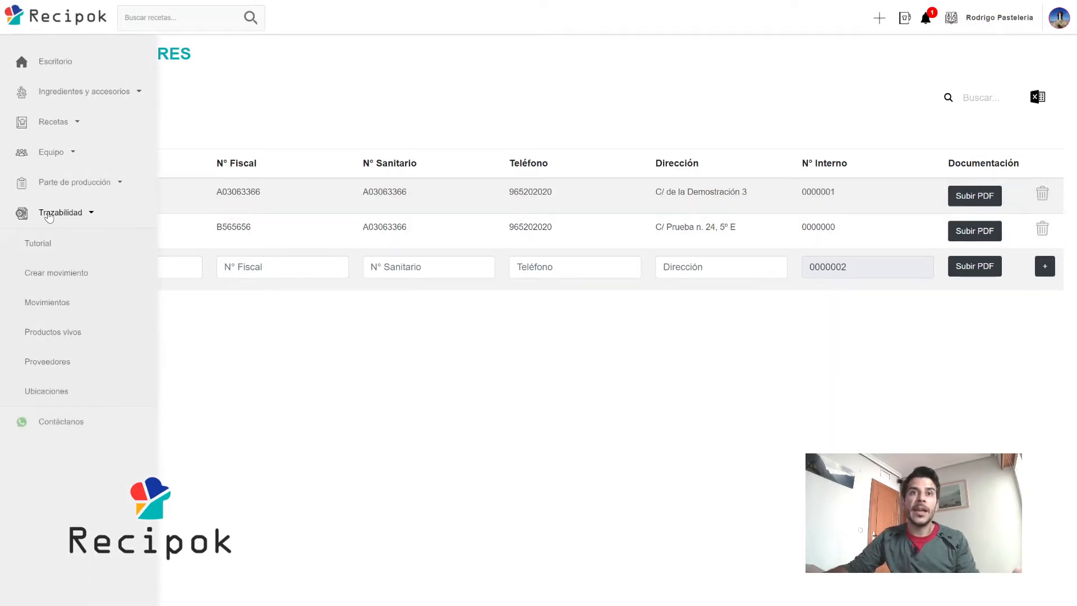
pyautogui.click(55, 391)
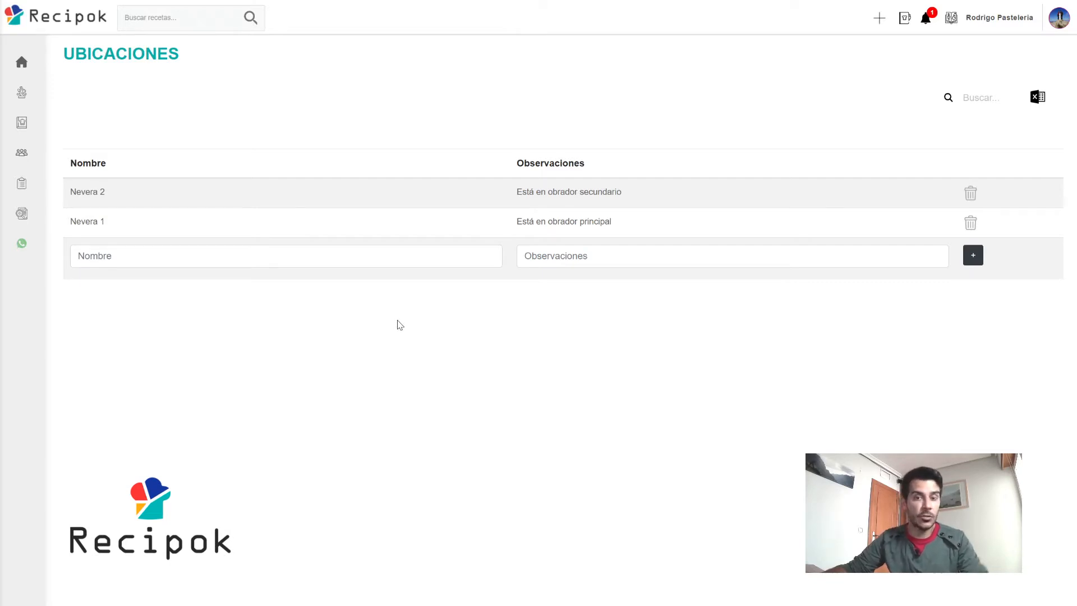
# Add location 'Almacén Obrador 1' noted 'Almacén del obrador situado en la calle demostración'.
pyautogui.click(236, 256)
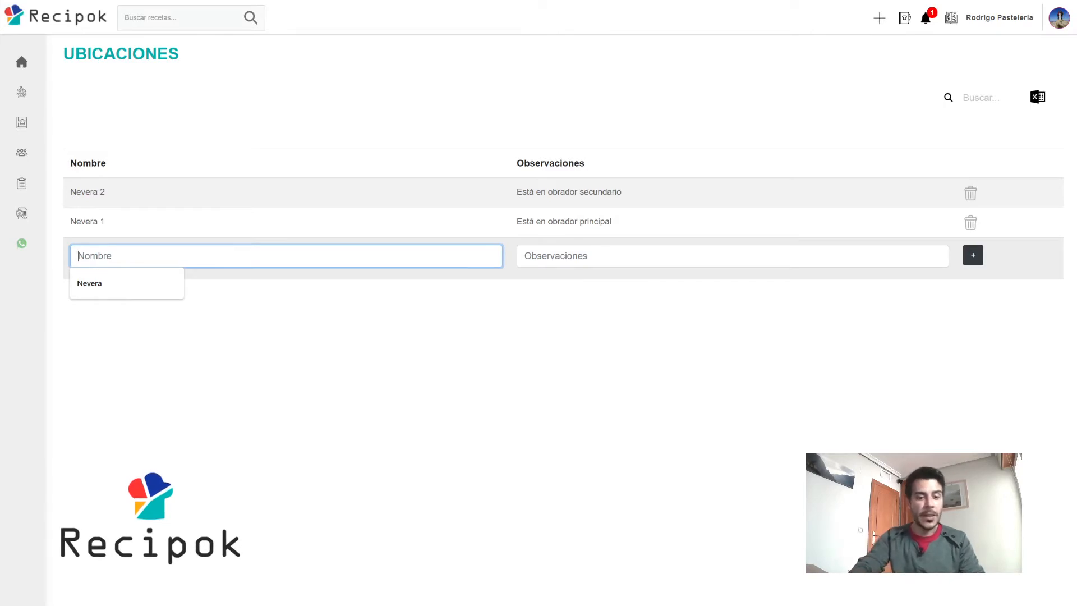
pyautogui.write('Almacén Obrador 1')
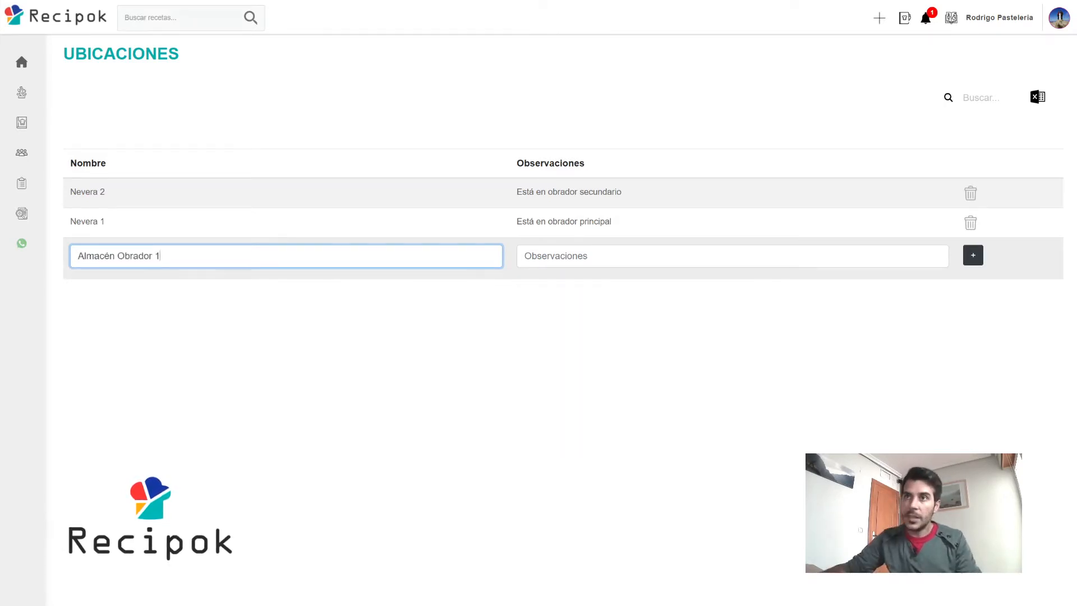
pyautogui.press('Tab')
pyautogui.write('Almacén del obrador situado en la calle demostración')
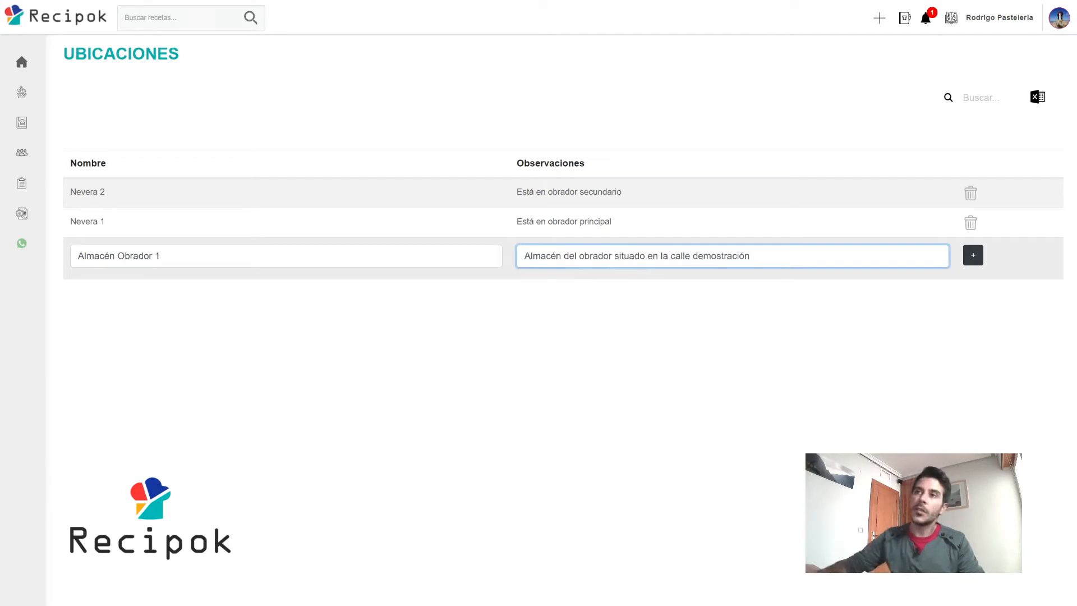
pyautogui.click(975, 256)
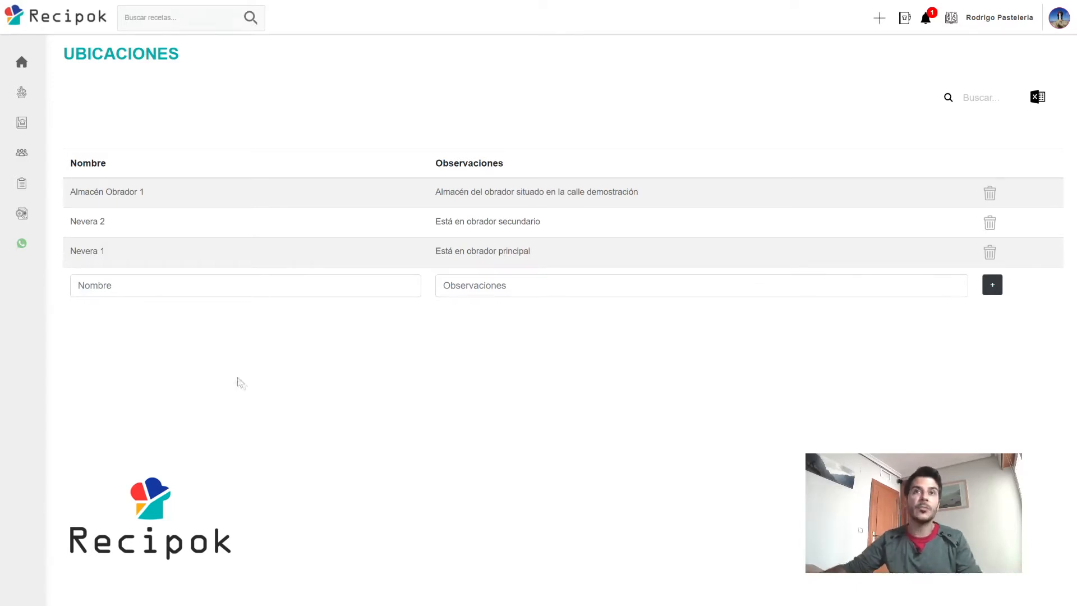
# Start a new stock movement from Trazabilidad > Crear movimiento.
pyautogui.moveTo(34, 224)
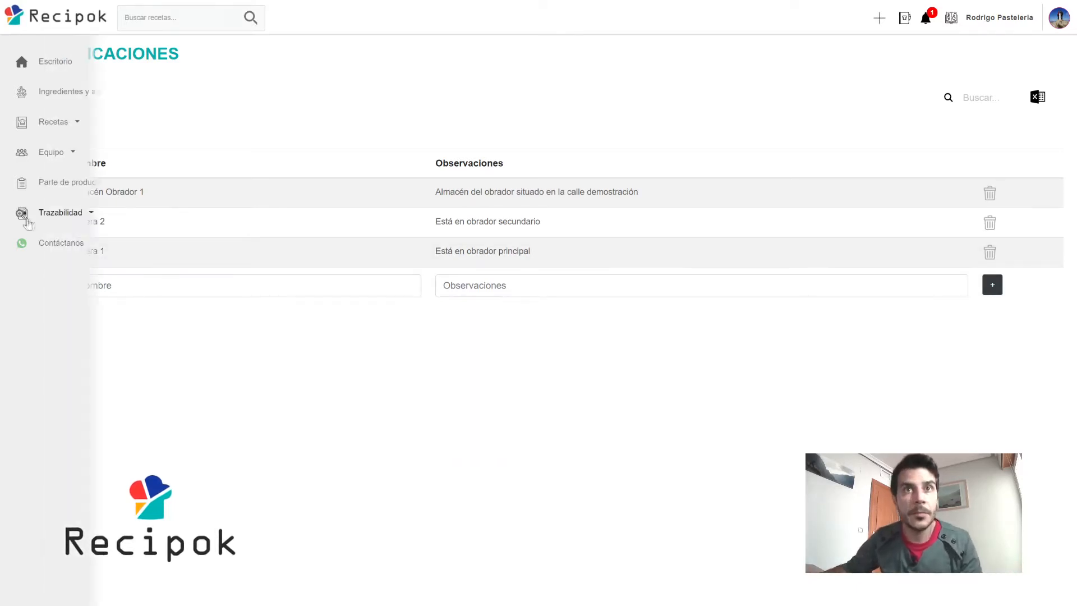
pyautogui.click(68, 213)
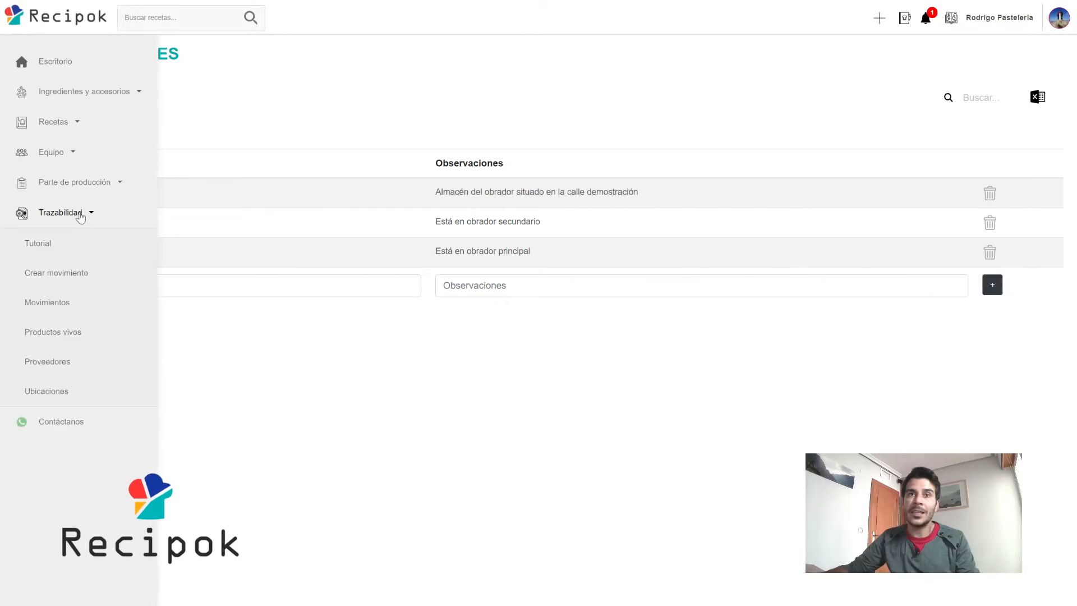
pyautogui.click(71, 274)
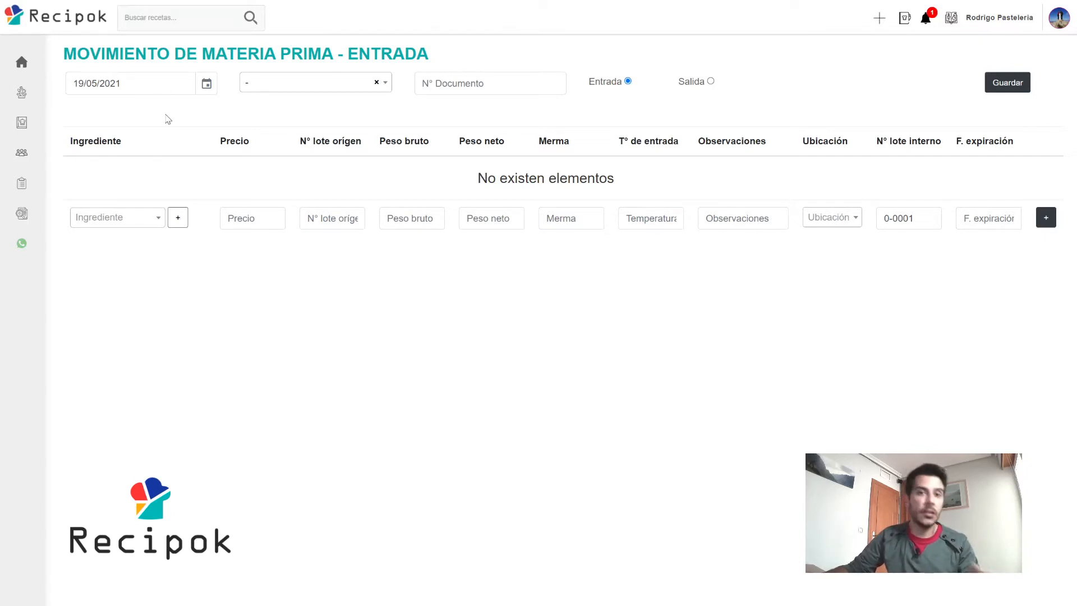
# Choose Proveedor 1 as supplier and enter document number Fra-101010.
pyautogui.click(318, 84)
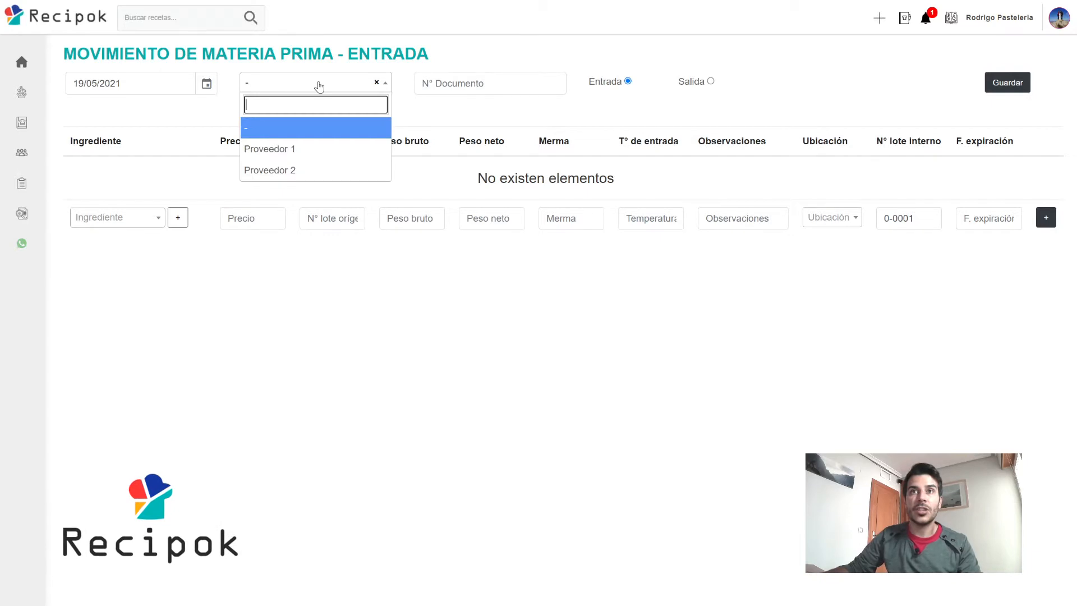
pyautogui.click(296, 155)
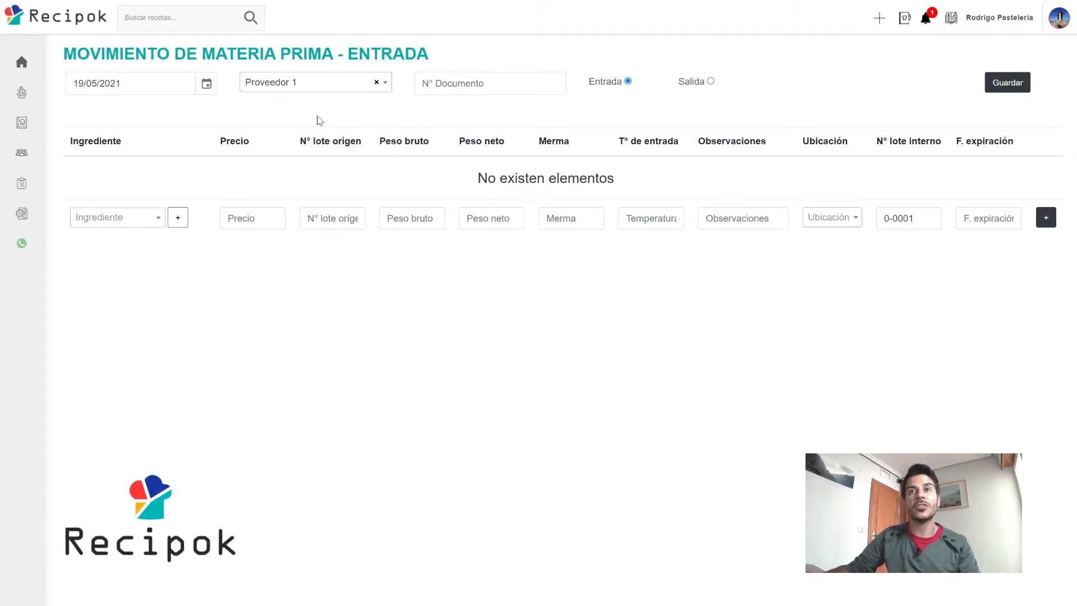
pyautogui.click(426, 83)
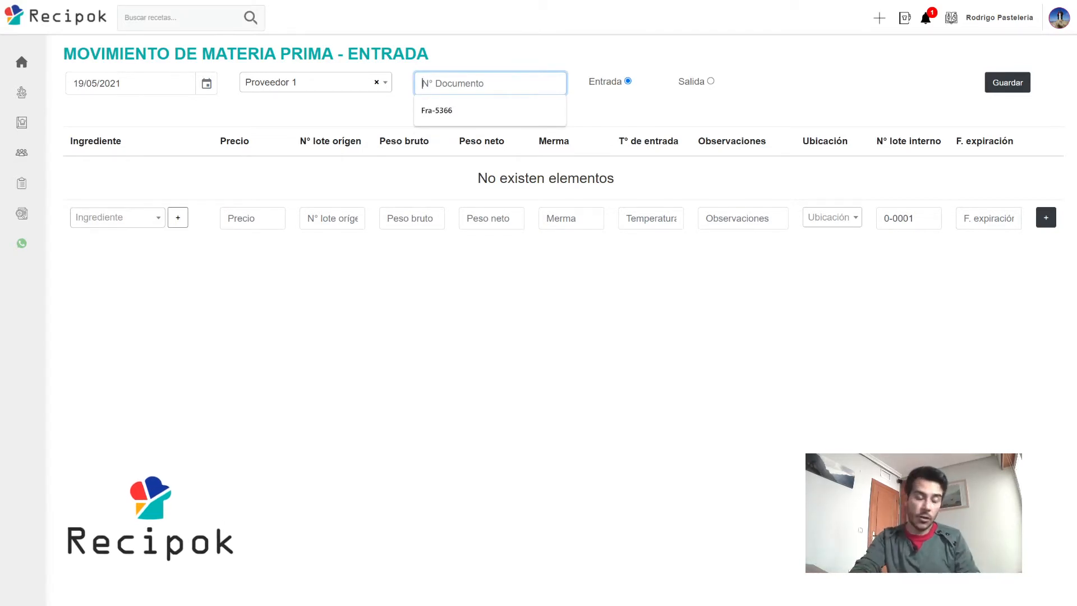
pyautogui.write('F')
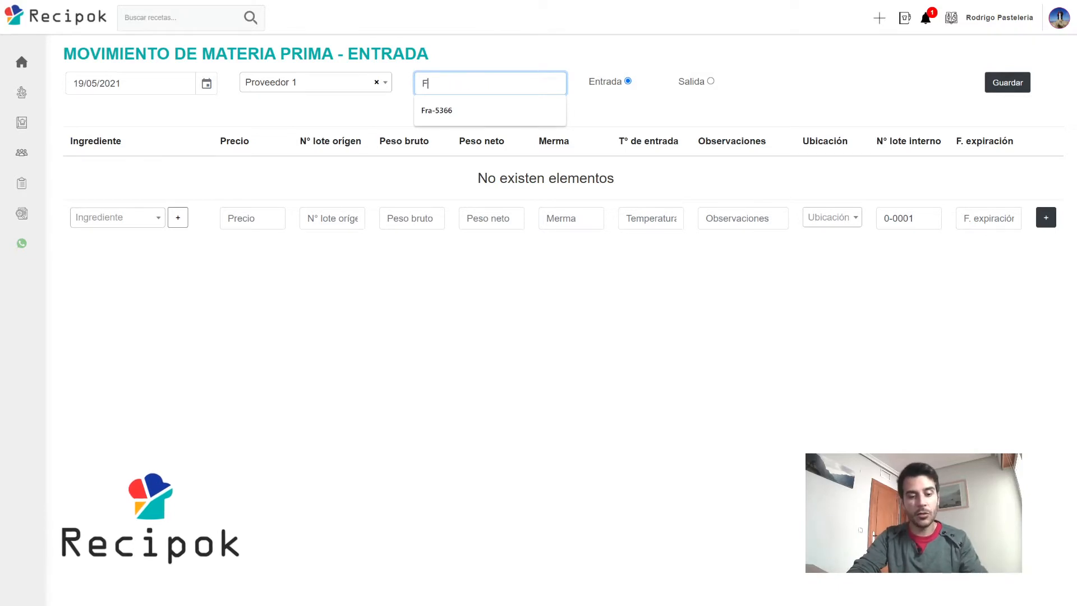
pyautogui.write('ra-101010')
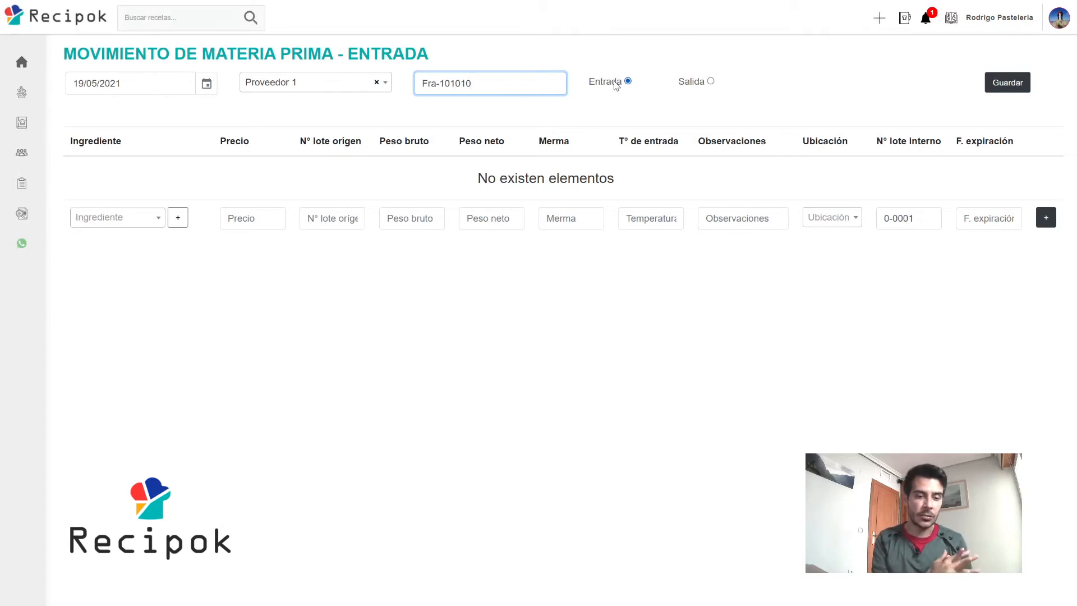
# Add a Sirope de chocolate line at price 25, origin lot 5236565, 20 kg gross weight.
pyautogui.click(124, 221)
pyautogui.write('sirope')
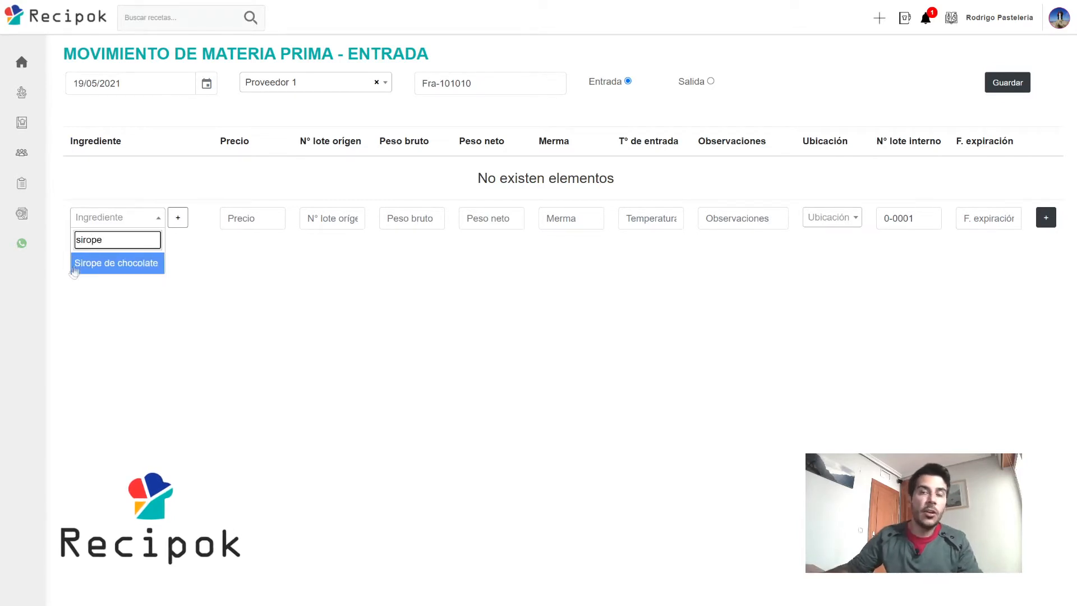
pyautogui.click(150, 269)
pyautogui.click(282, 231)
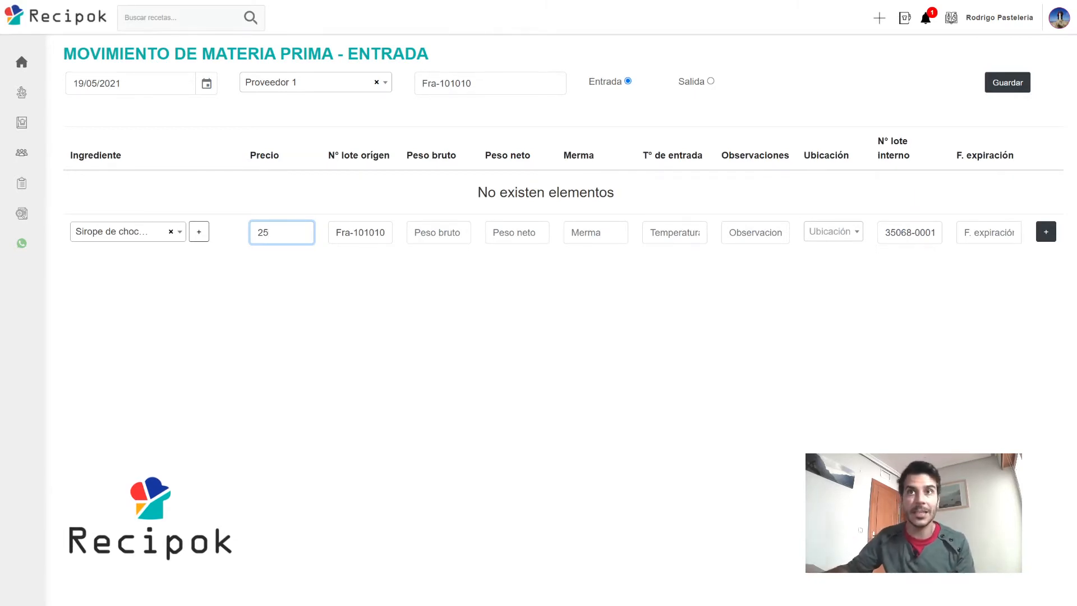
pyautogui.click(361, 232)
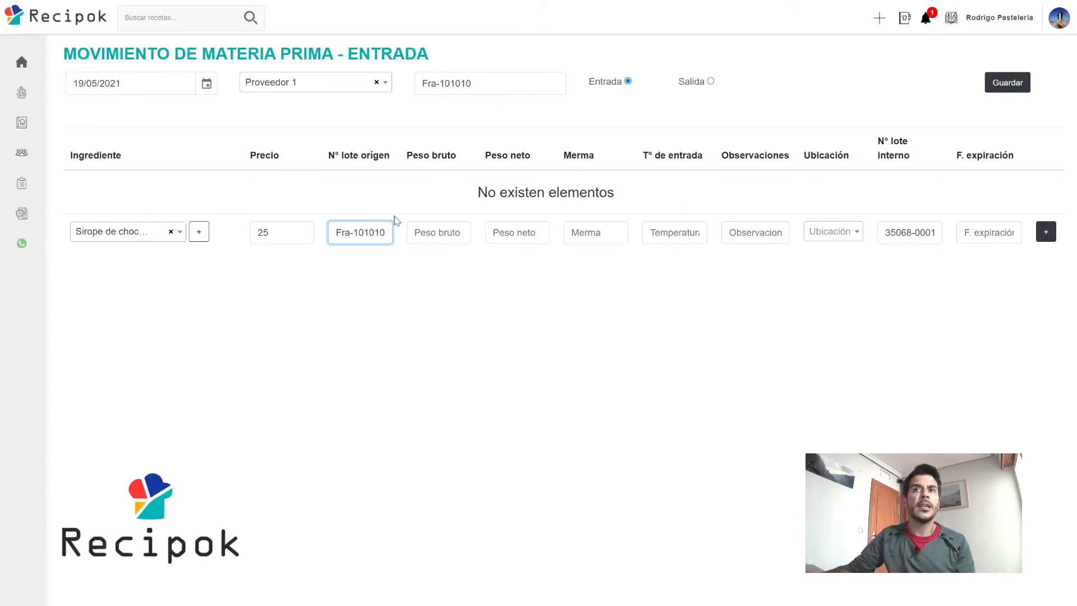
pyautogui.moveTo(387, 233); pyautogui.dragTo(335, 233)
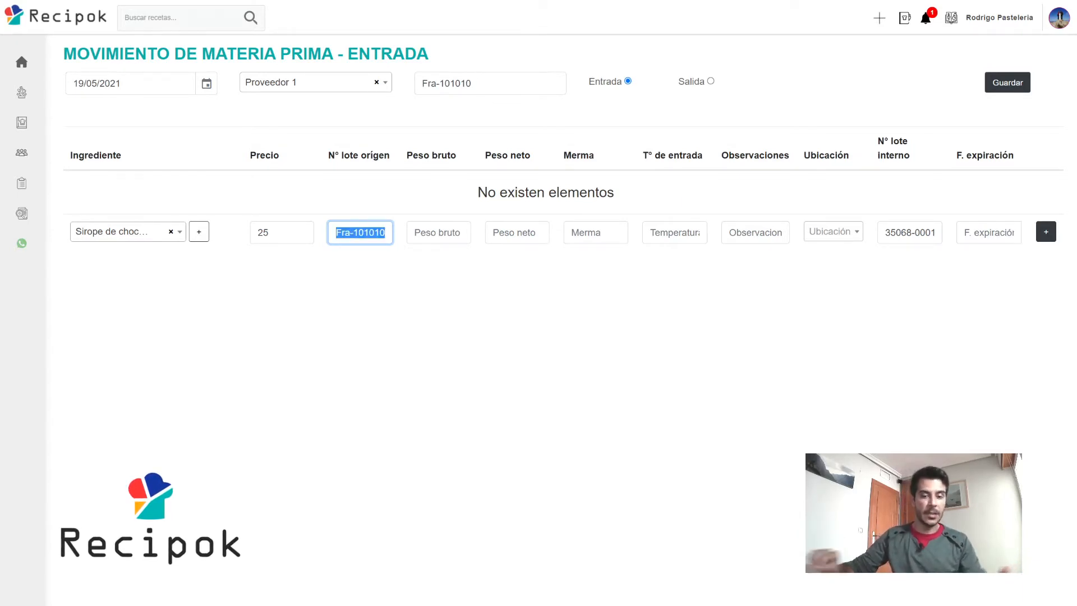
pyautogui.write('5236565')
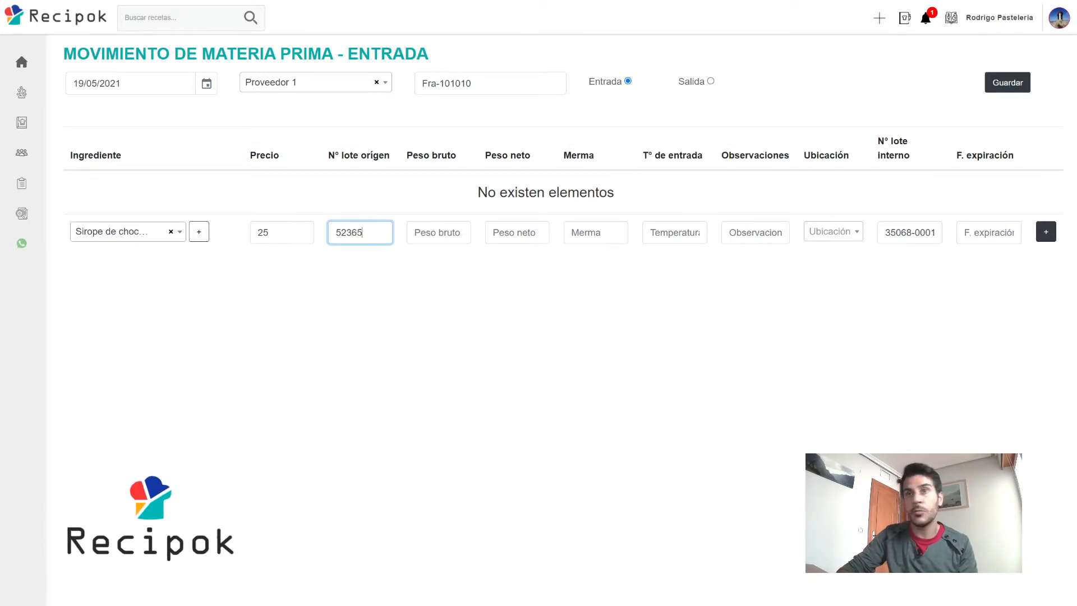
pyautogui.click(414, 232)
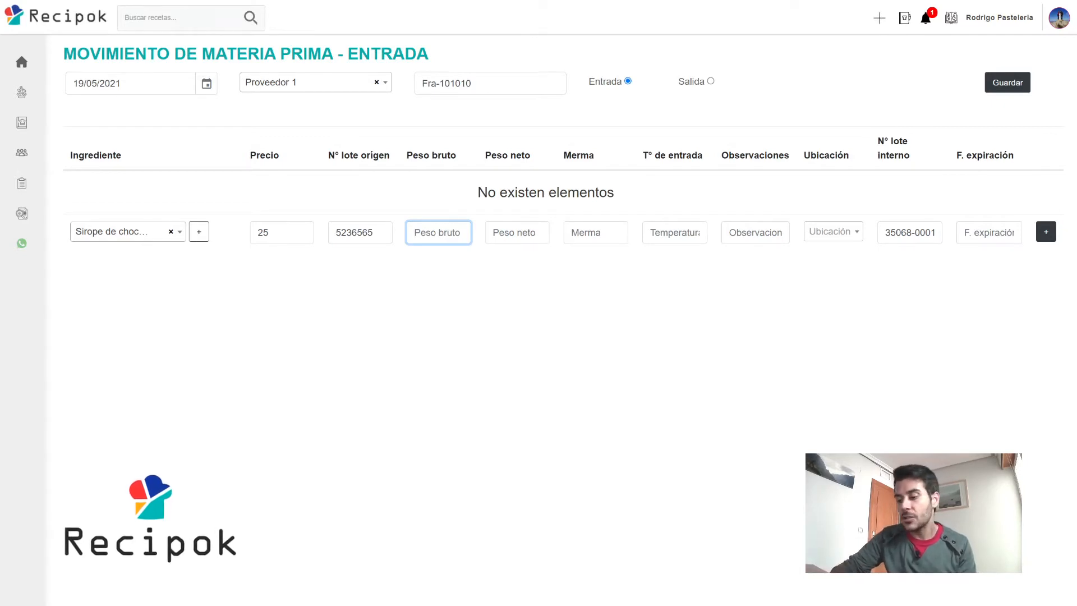
pyautogui.write('20')
pyautogui.click(514, 232)
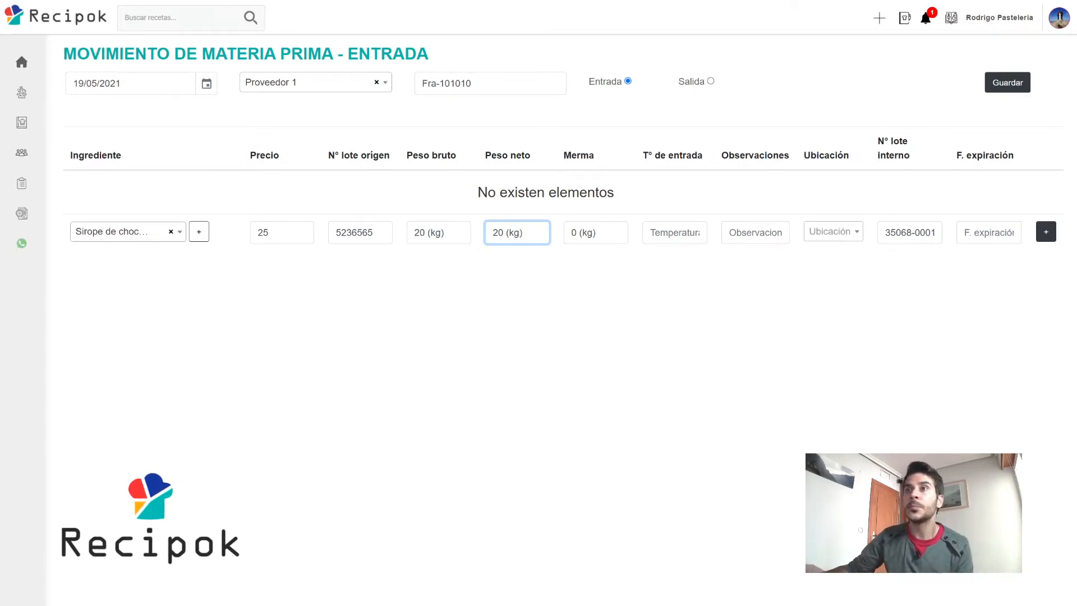
# Set temperature 5, location Nevera 1 and expiry 26/05/2021, then add and save the entry.
pyautogui.click(673, 233)
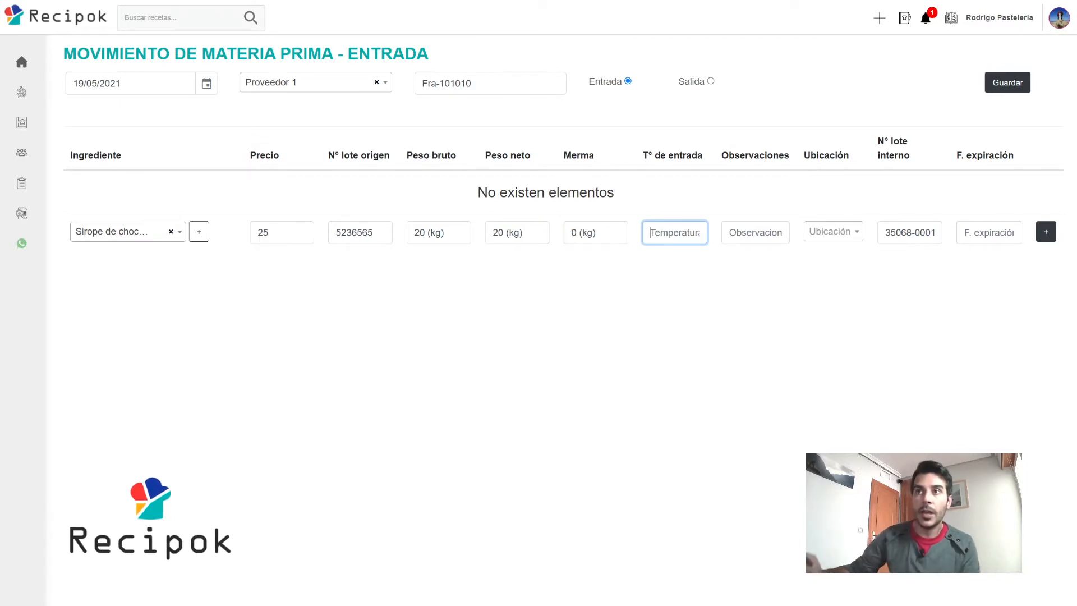
pyautogui.write('5')
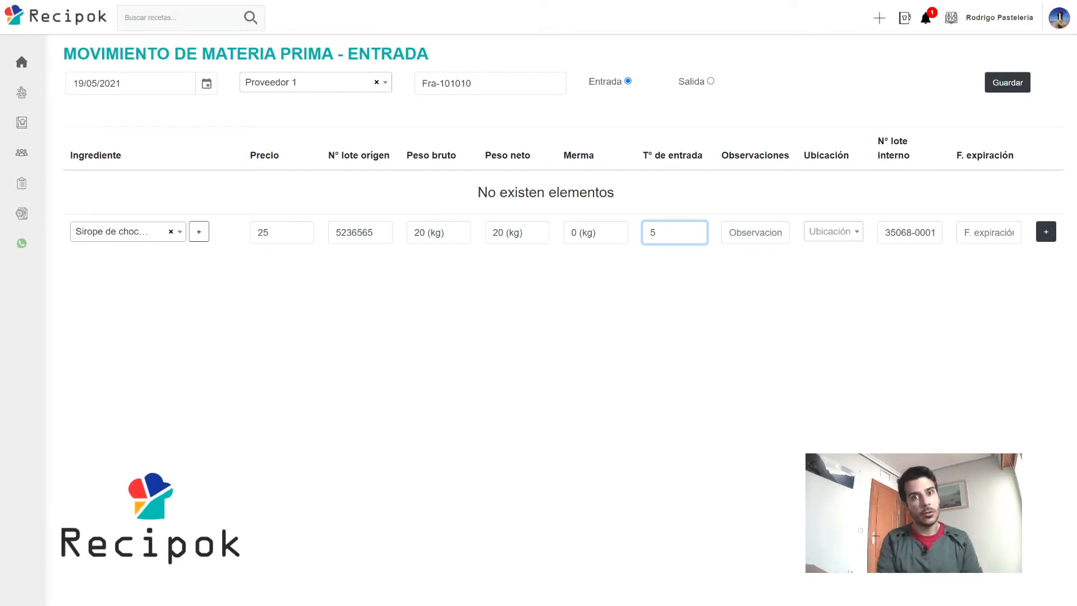
pyautogui.press('Tab')
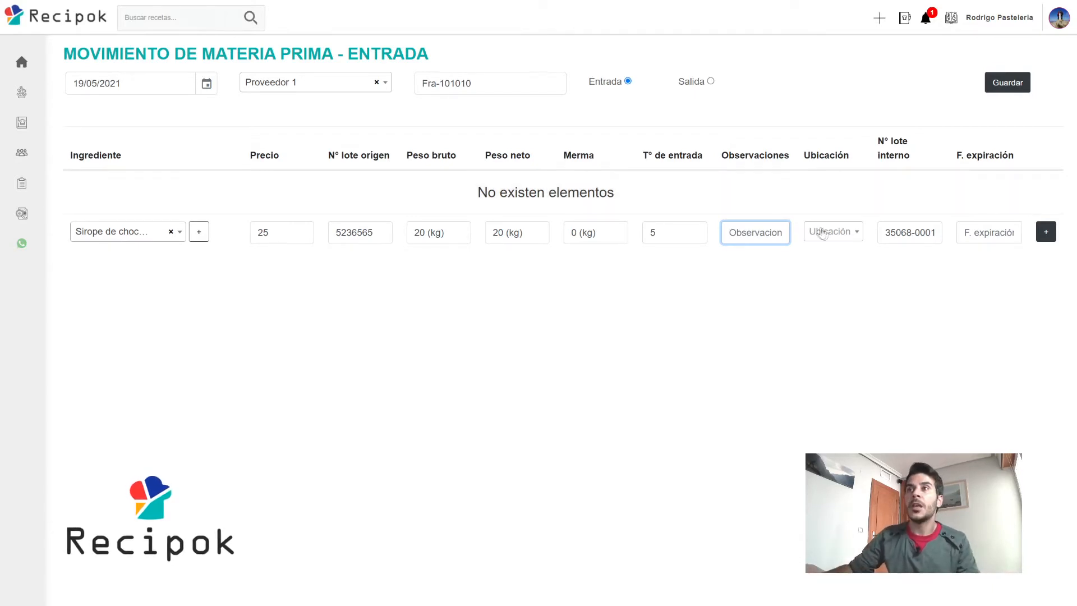
pyautogui.click(838, 235)
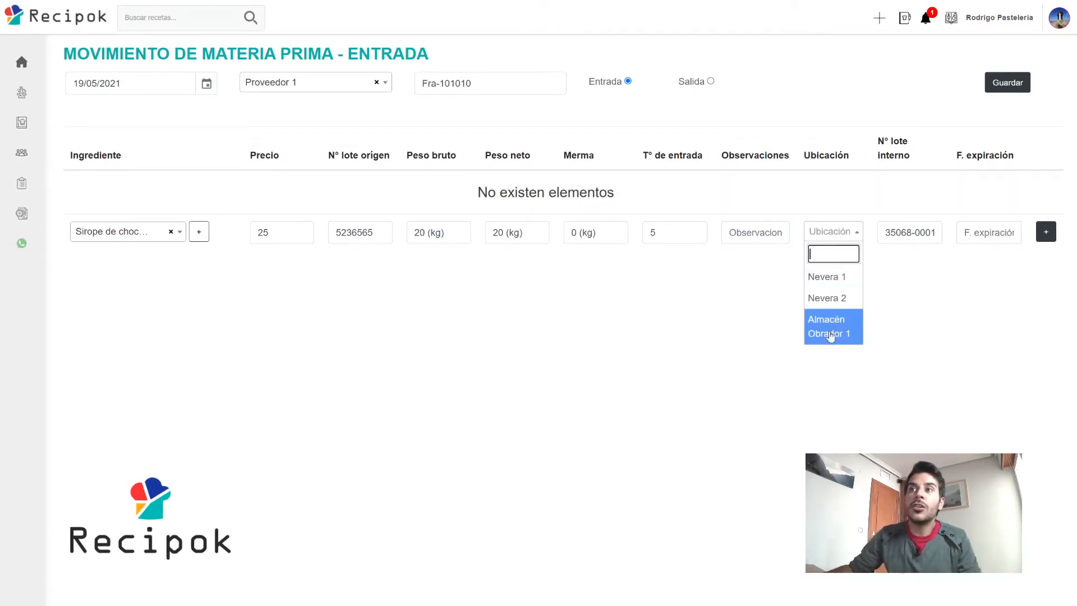
pyautogui.click(834, 278)
pyautogui.click(913, 218)
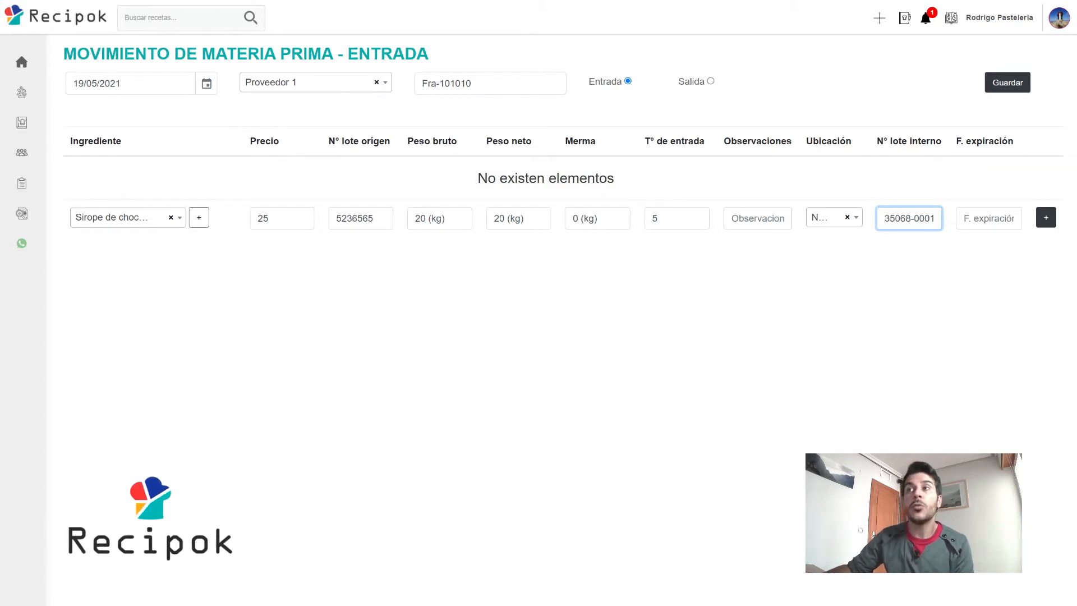
pyautogui.click(988, 218)
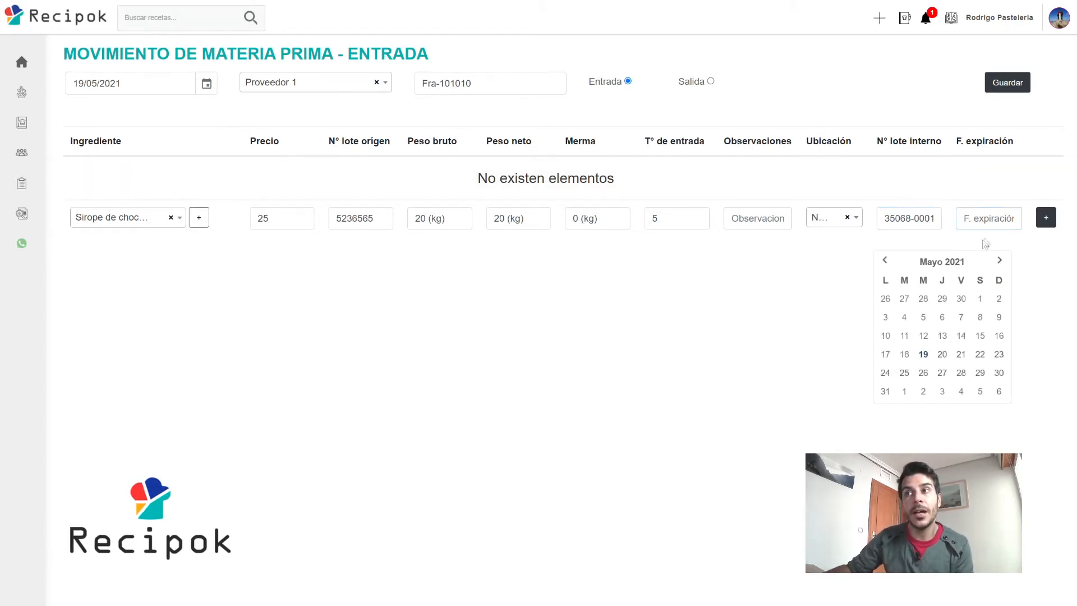
pyautogui.click(923, 374)
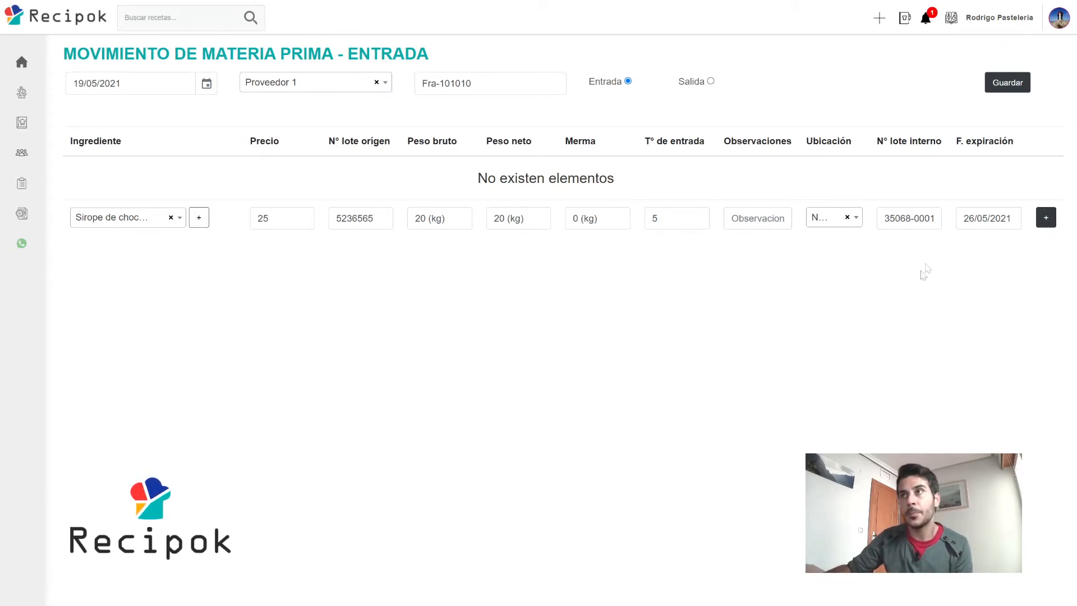
pyautogui.click(1008, 82)
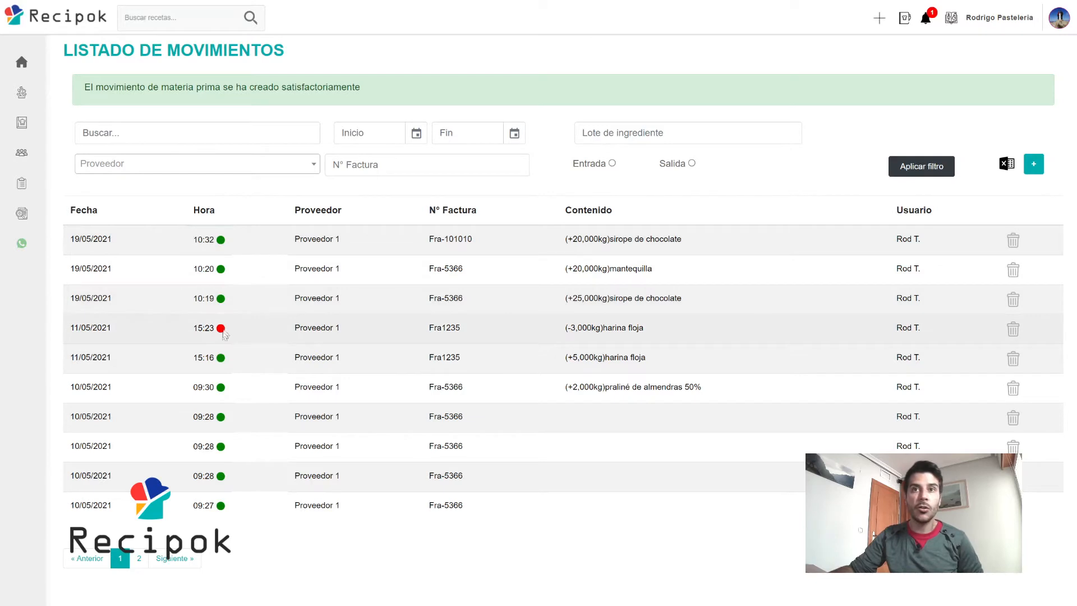
pyautogui.moveTo(221, 335)
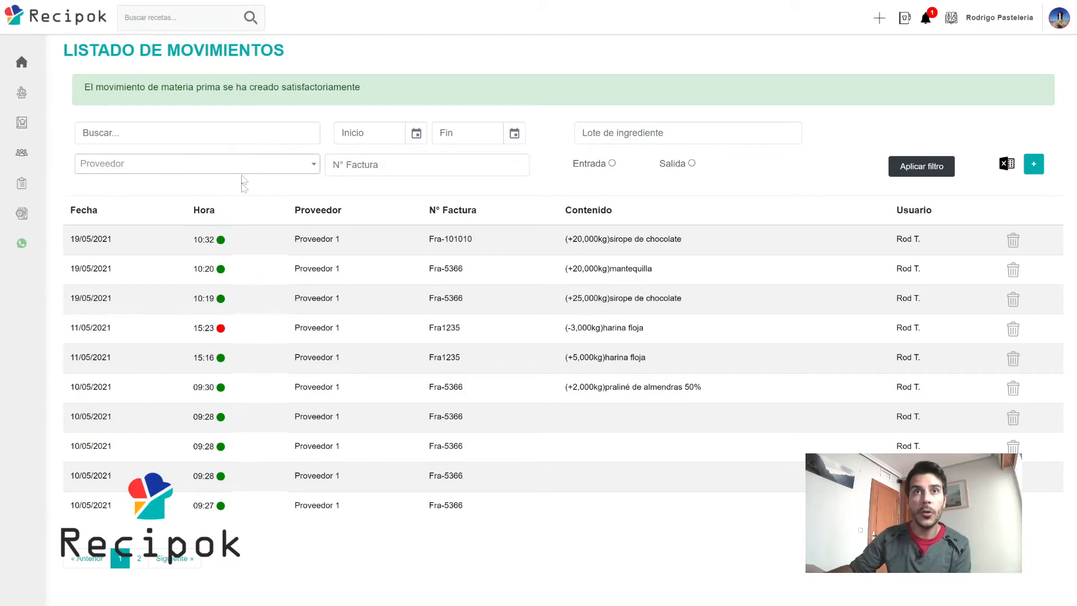
pyautogui.click(206, 168)
pyautogui.click(216, 168)
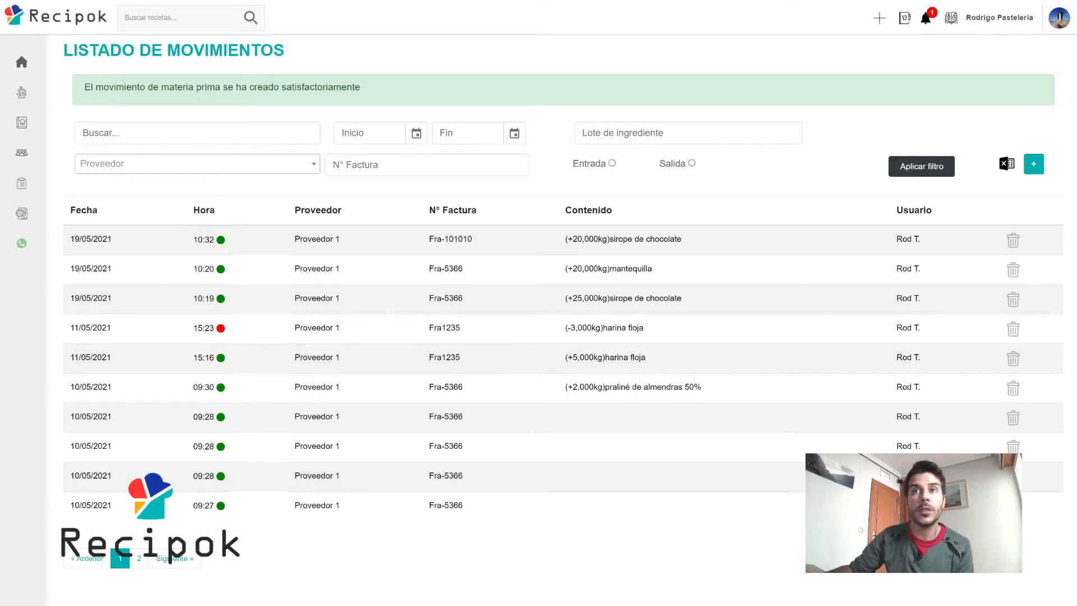
pyautogui.click(333, 165)
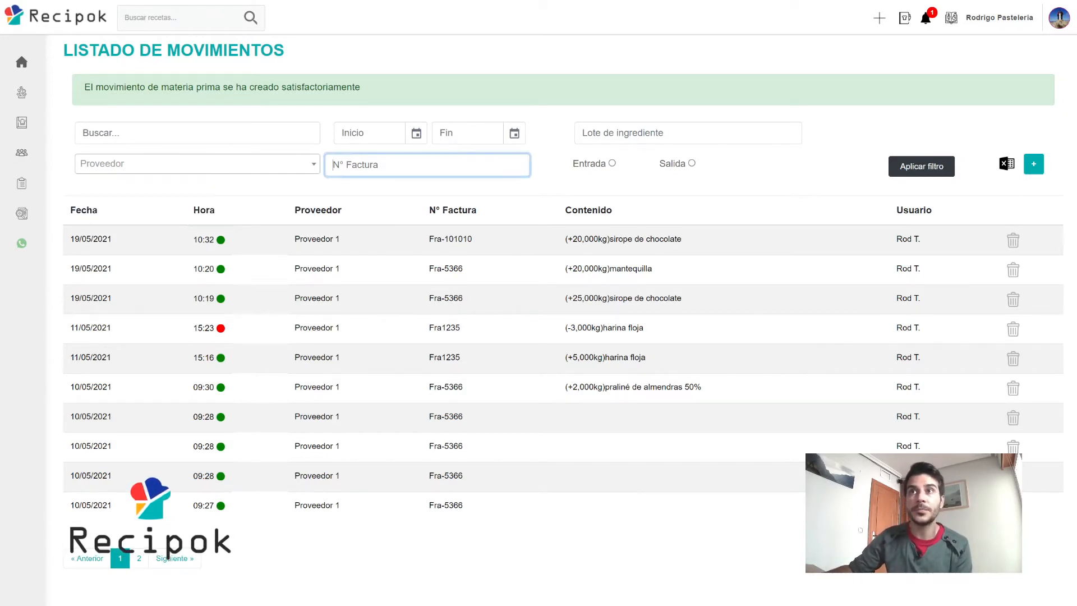
pyautogui.click(611, 133)
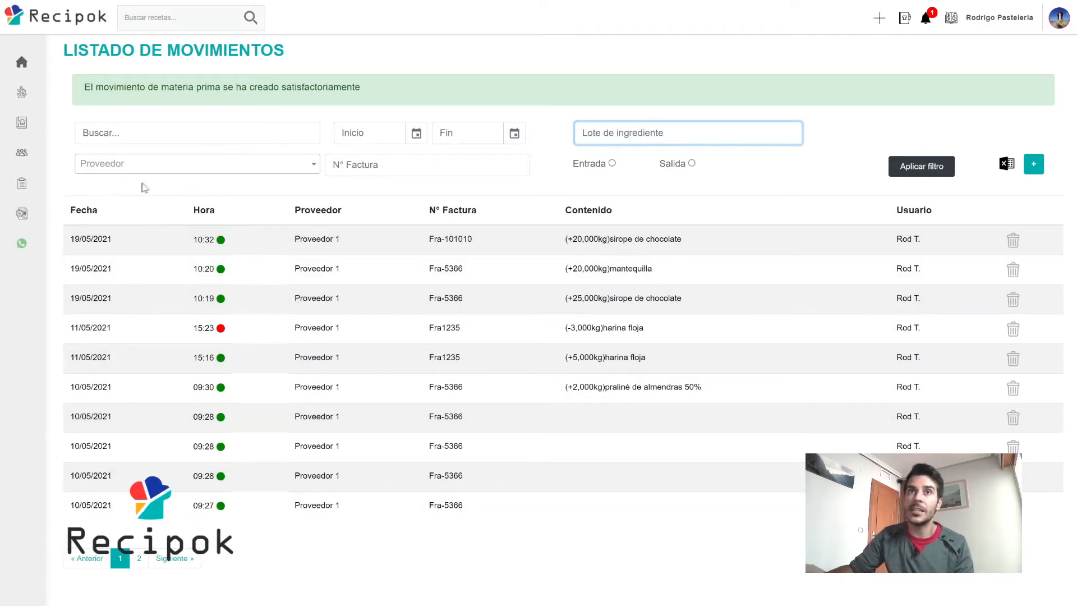
pyautogui.moveTo(34, 213)
pyautogui.click(46, 214)
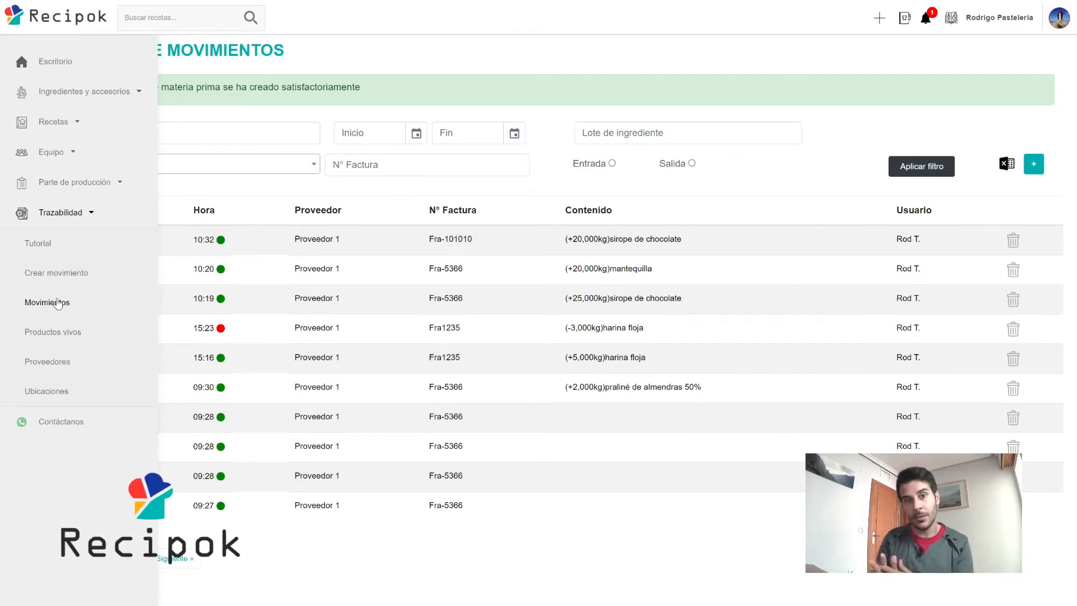
# Open Productos vivos and highlight the 48KG Sirope de chocolate lot 32520-0001.
pyautogui.click(64, 340)
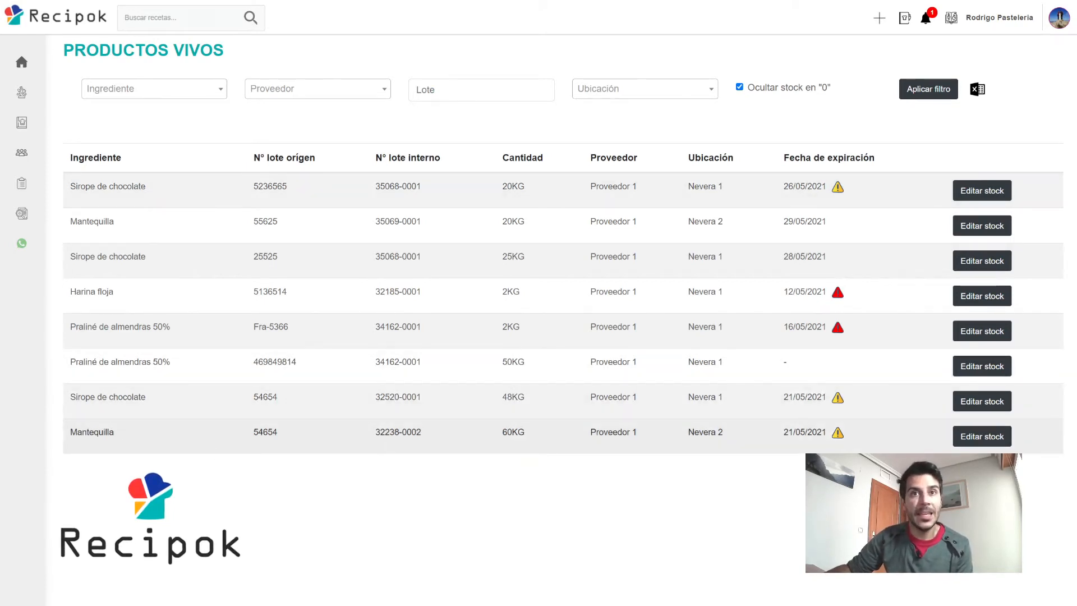
pyautogui.moveTo(71, 397); pyautogui.dragTo(146, 397)
pyautogui.doubleClick(513, 397)
pyautogui.moveTo(376, 396); pyautogui.dragTo(420, 397)
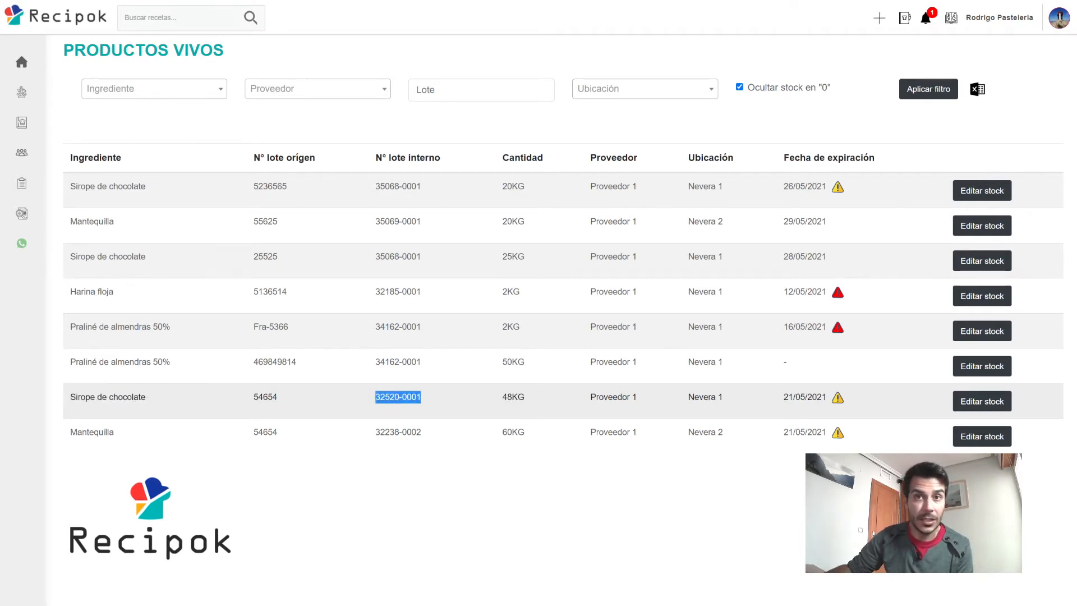
pyautogui.click(204, 361)
pyautogui.moveTo(70, 257); pyautogui.dragTo(146, 257)
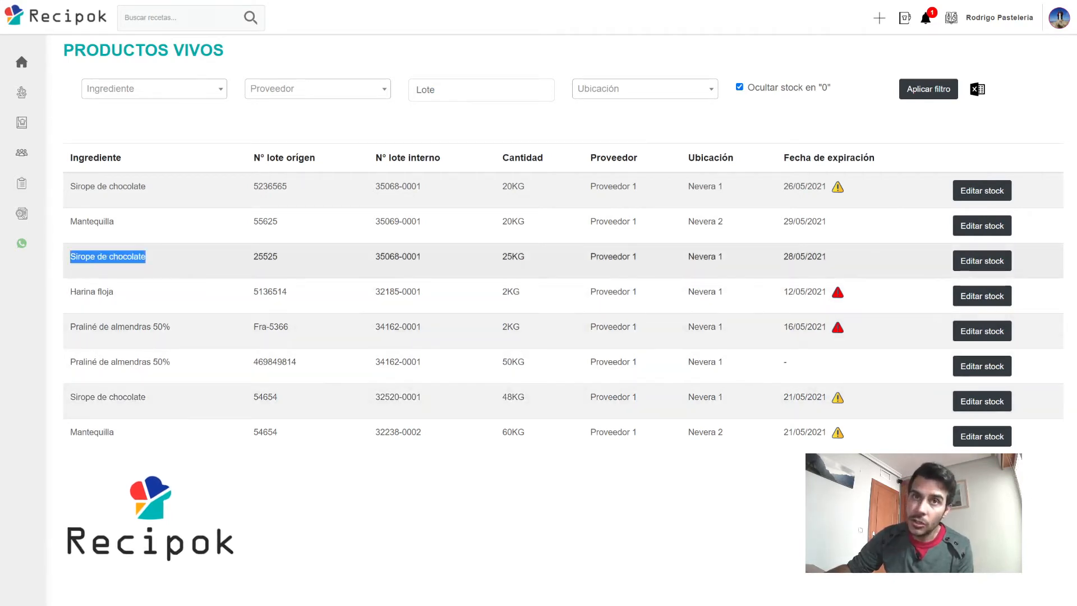
pyautogui.moveTo(375, 257); pyautogui.dragTo(420, 257)
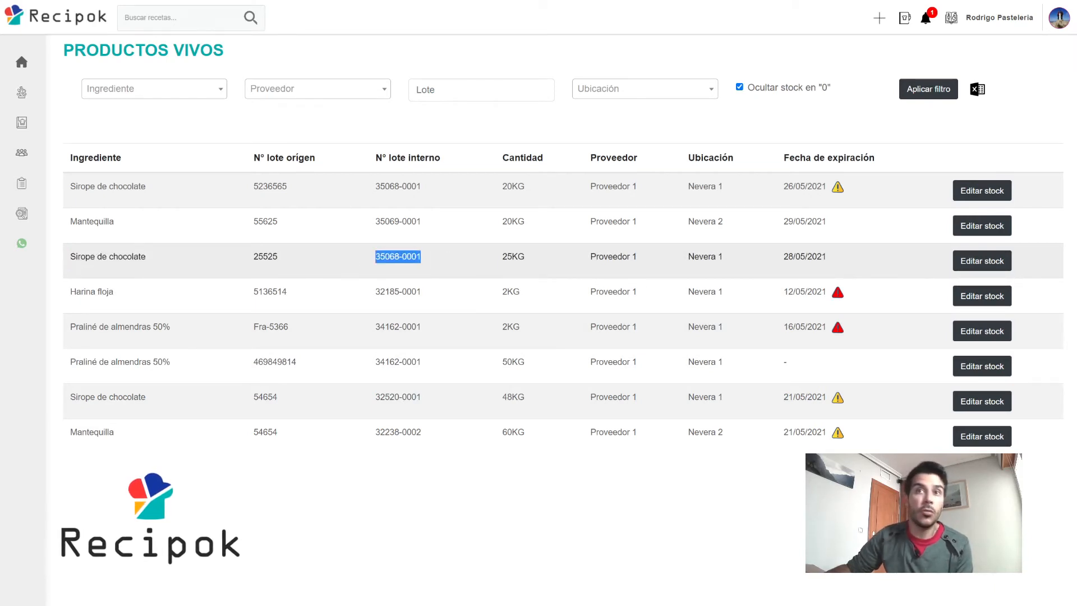
pyautogui.moveTo(254, 256); pyautogui.dragTo(277, 257)
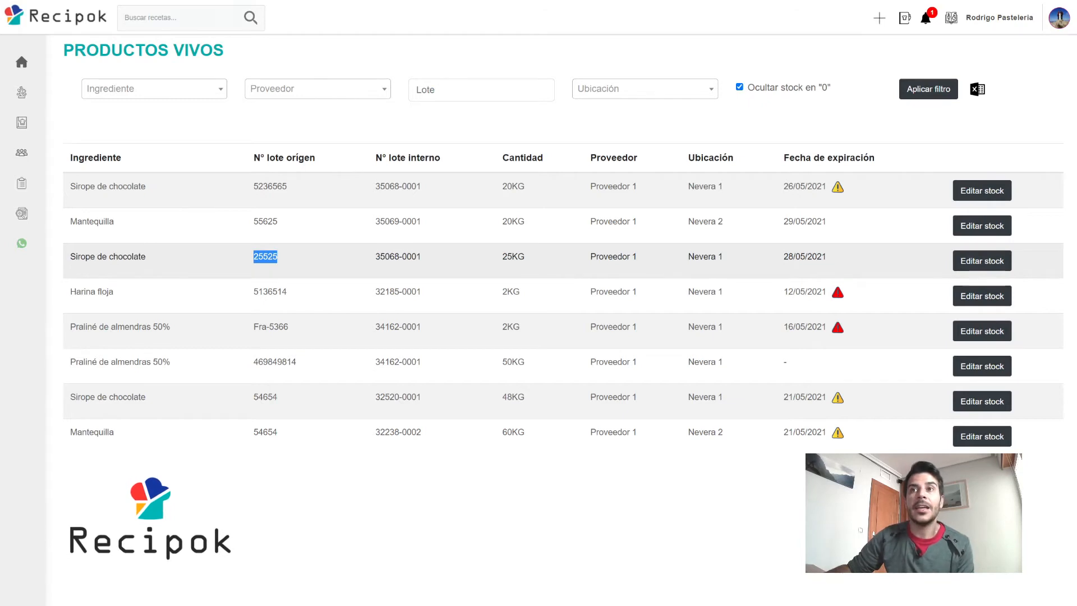
pyautogui.moveTo(502, 256); pyautogui.dragTo(530, 259)
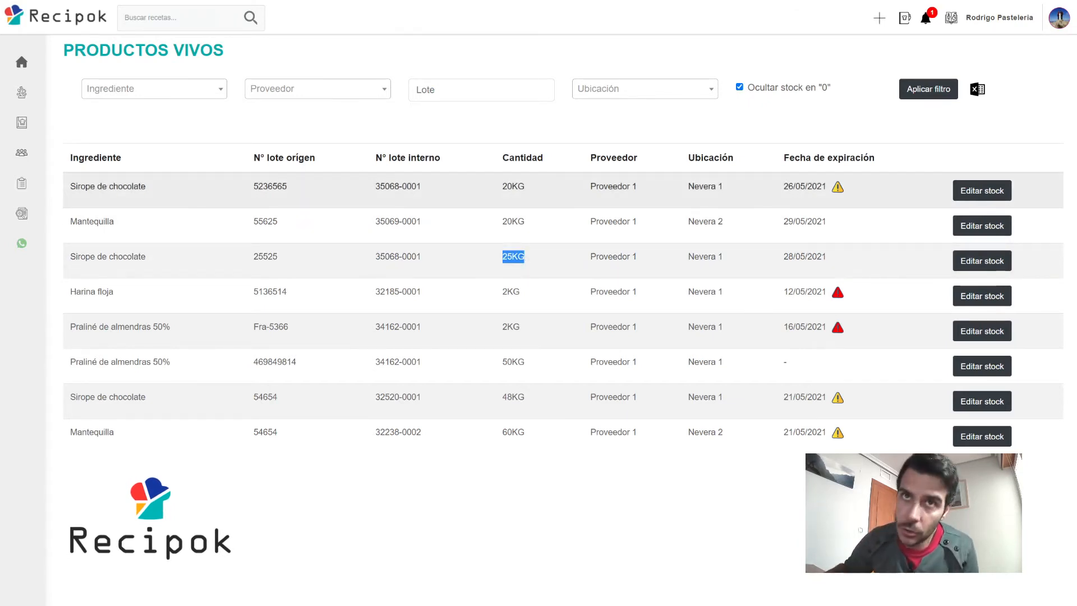
pyautogui.moveTo(71, 187); pyautogui.dragTo(145, 187)
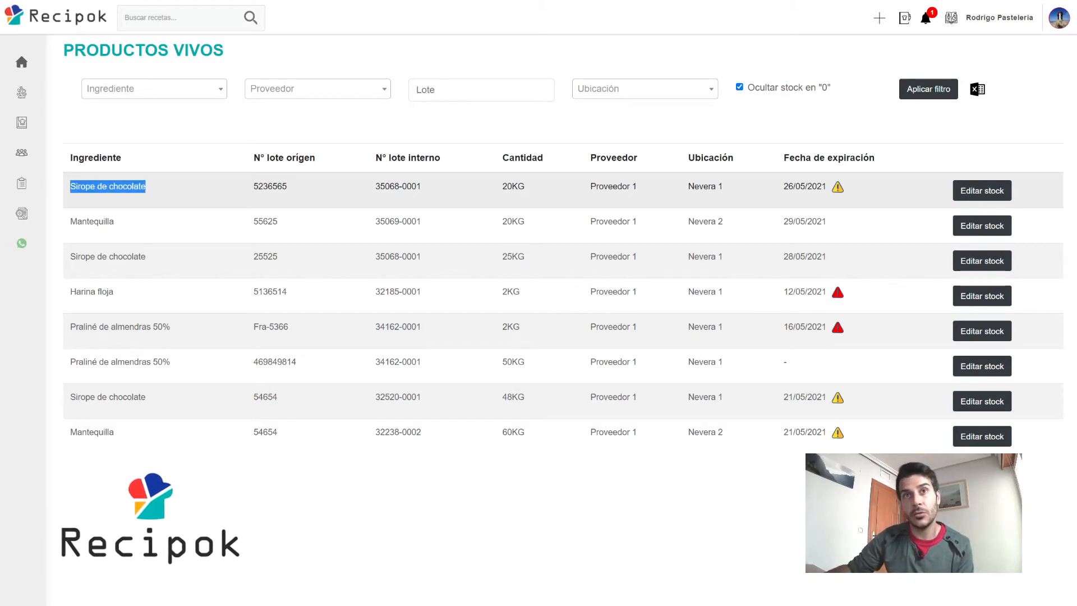
pyautogui.doubleClick(265, 186)
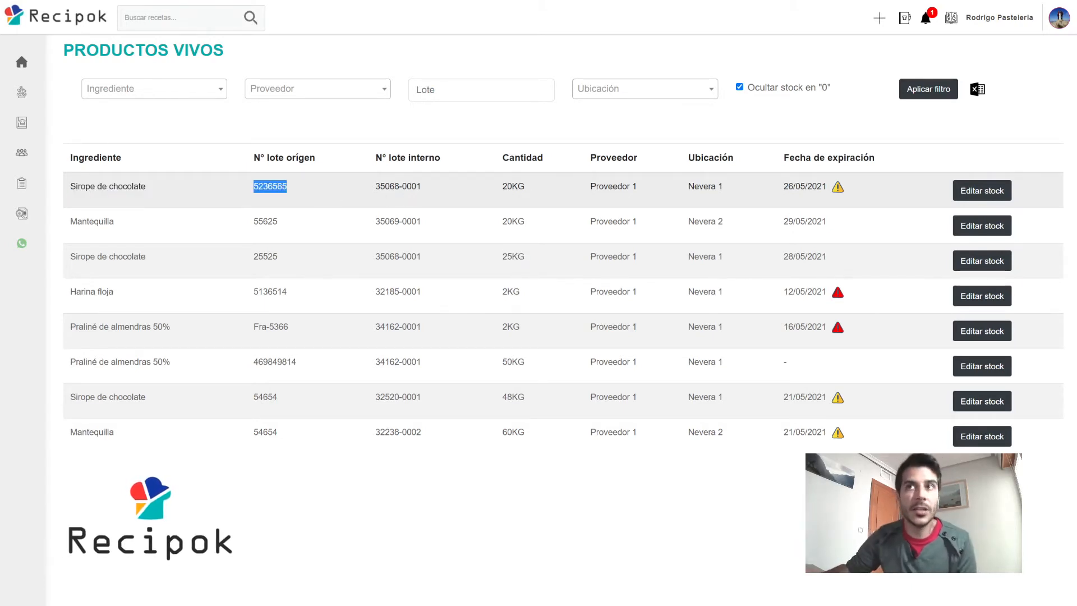
pyautogui.doubleClick(514, 186)
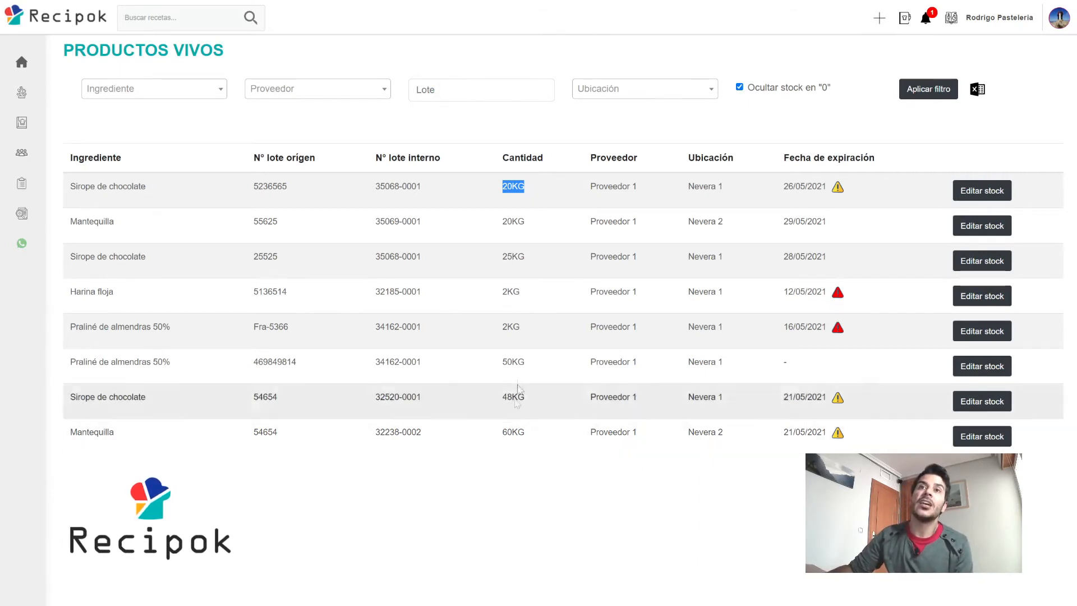
pyautogui.click(507, 186)
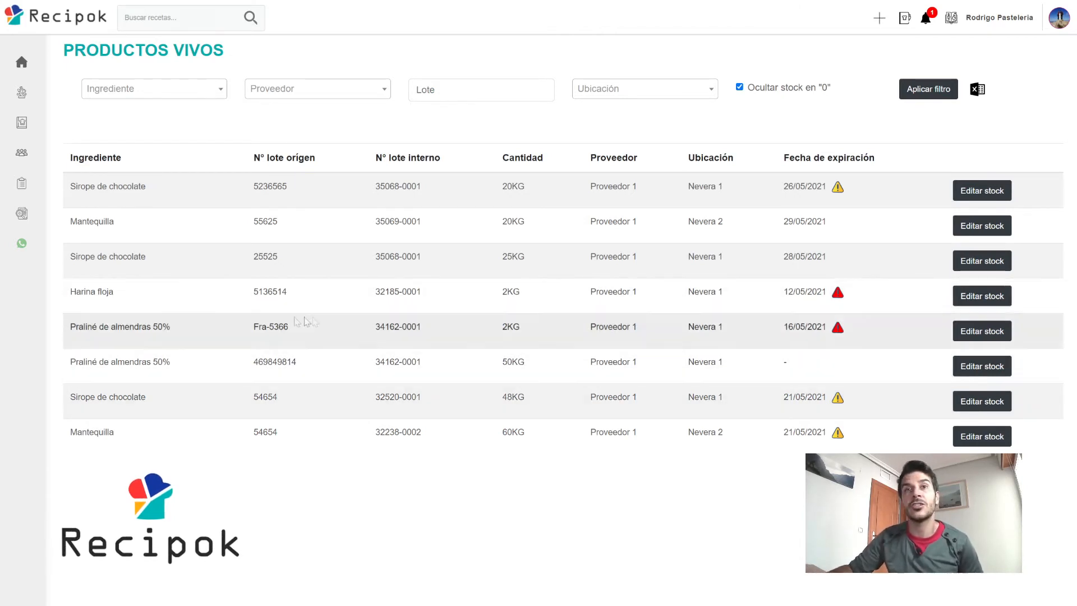
# Open stock editing for Harina floja lot 5136514, currently at 2KG.
pyautogui.tripleClick(84, 292)
pyautogui.moveTo(114, 292); pyautogui.dragTo(356, 294)
pyautogui.click(359, 294)
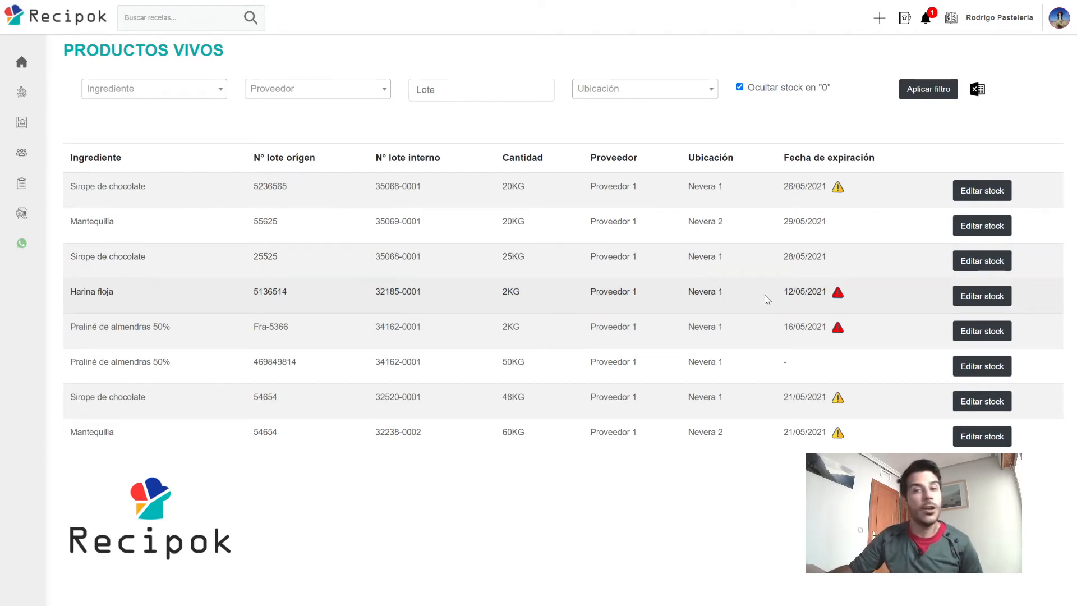
pyautogui.click(992, 297)
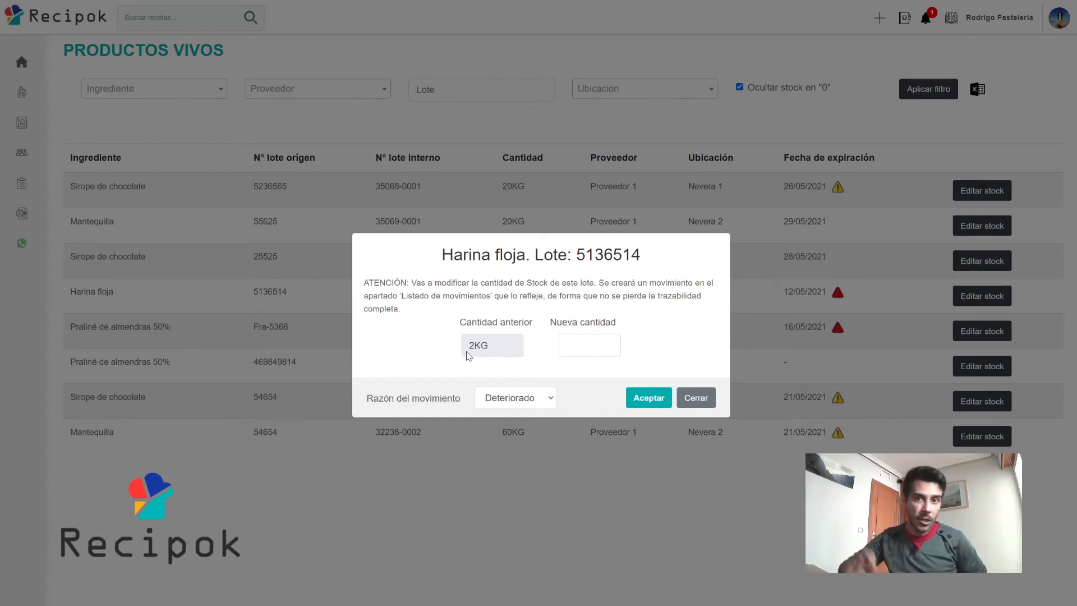
# Reduce Harina floja lot 5136514 to 1KG with movement reason Caducado and save.
pyautogui.click(590, 346)
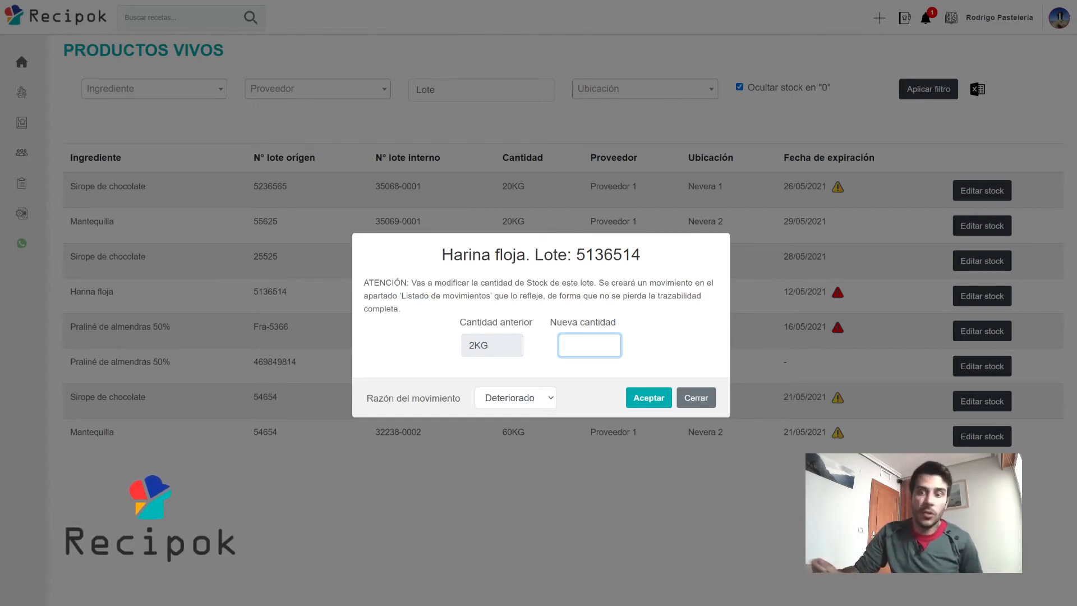
pyautogui.write('1')
pyautogui.click(643, 341)
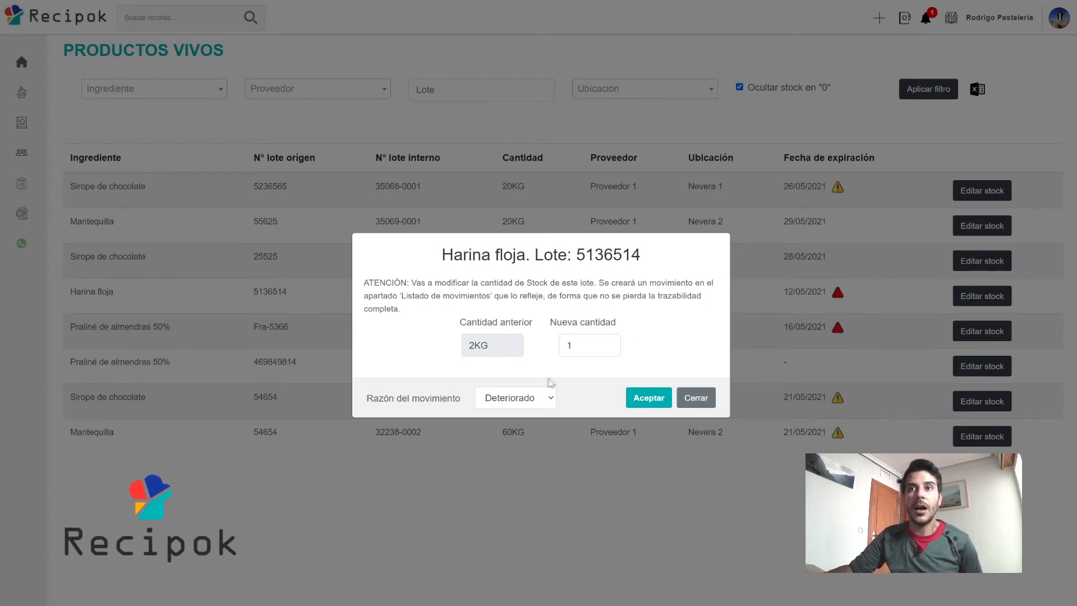
pyautogui.click(525, 398)
pyautogui.click(516, 427)
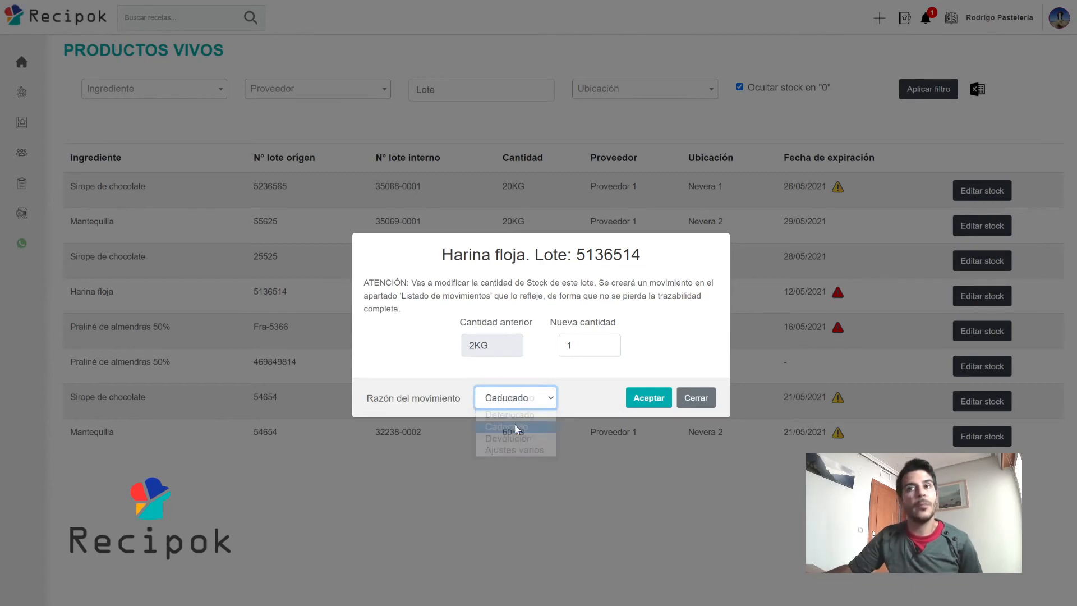
pyautogui.click(507, 400)
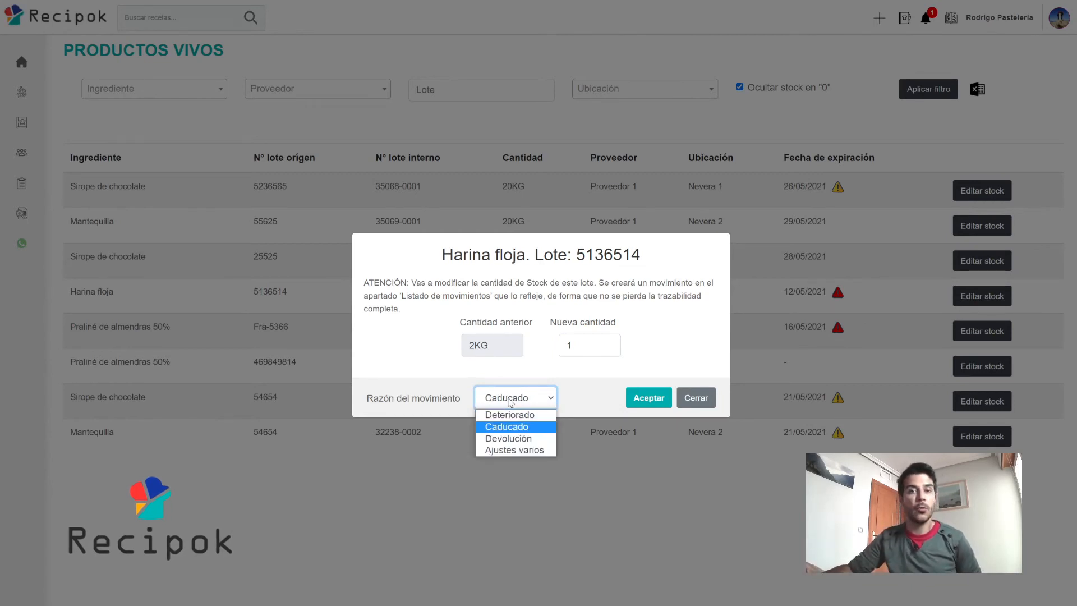
pyautogui.click(532, 395)
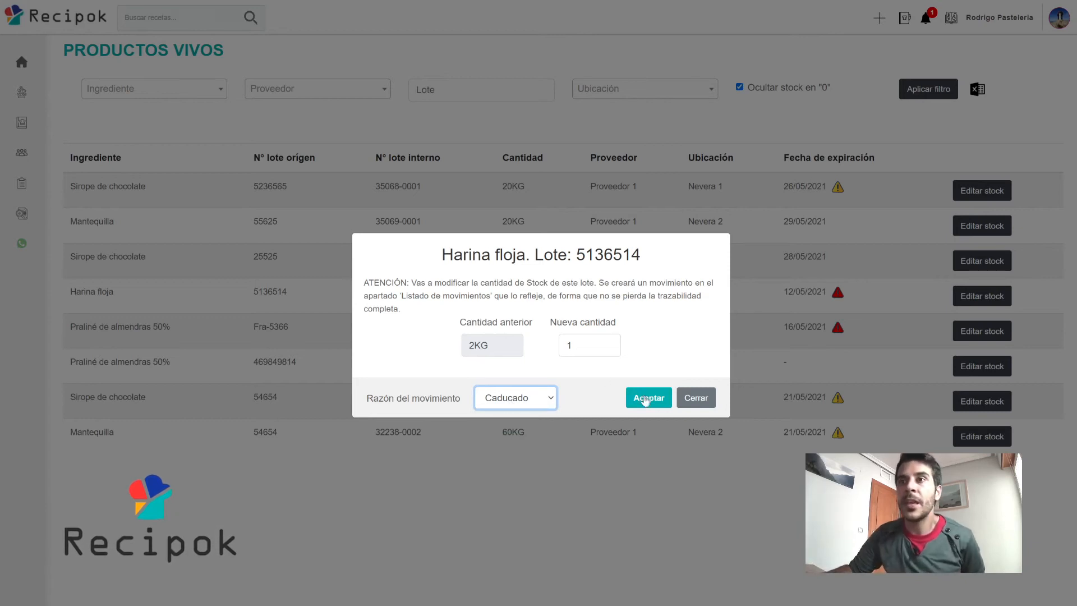
pyautogui.click(650, 400)
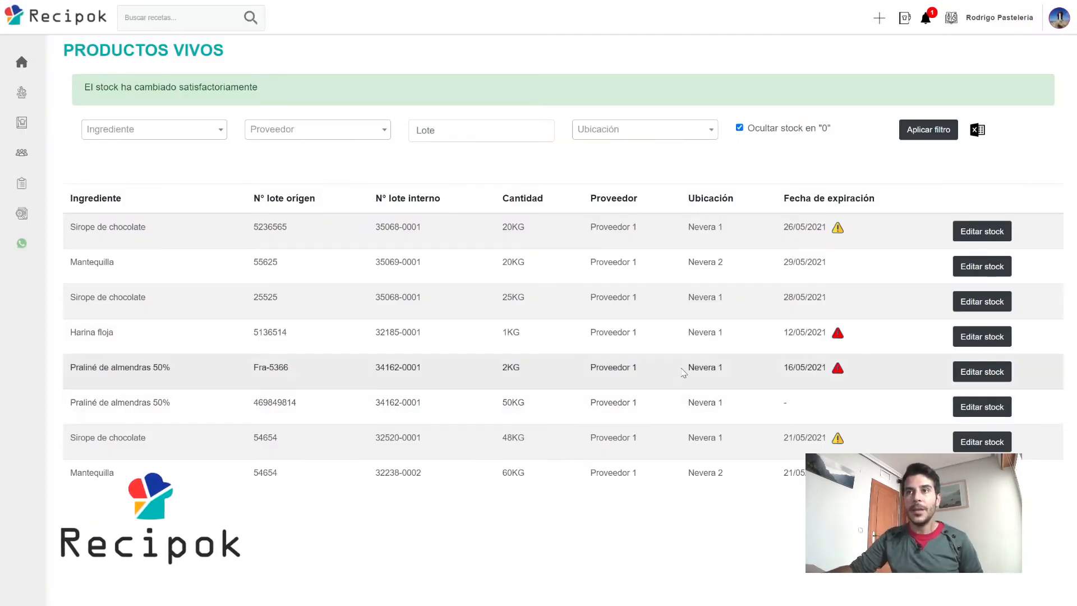
pyautogui.moveTo(68, 333); pyautogui.dragTo(665, 337)
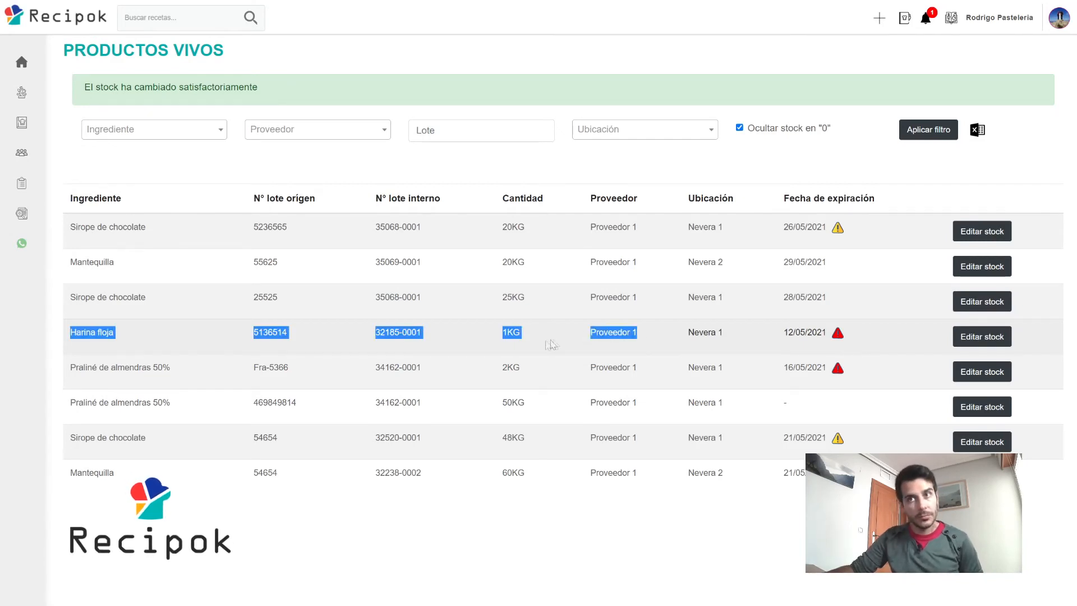
pyautogui.click(519, 342)
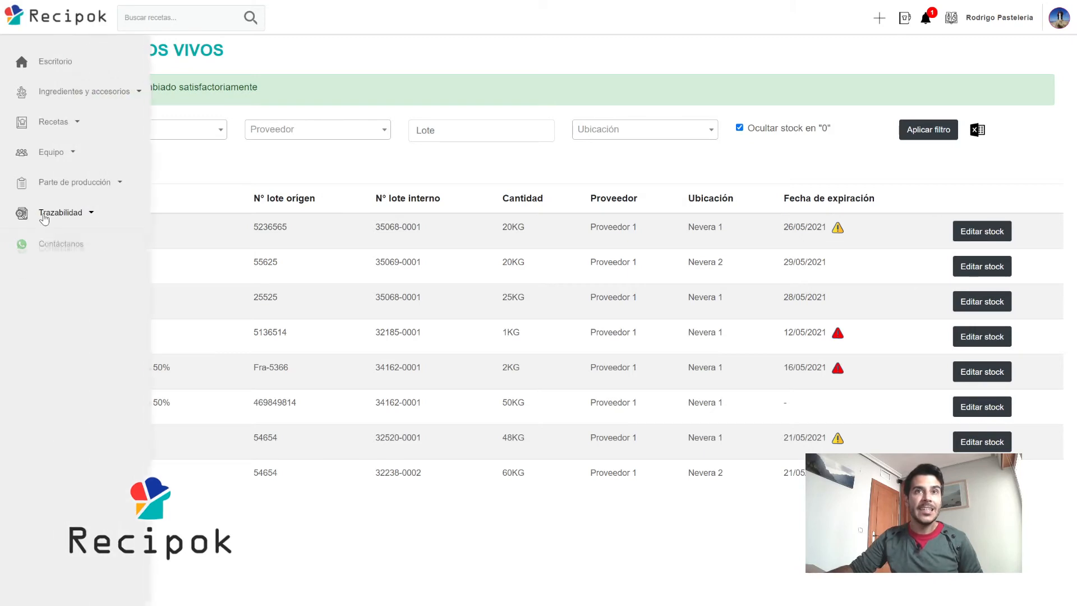
# Go to Recetas > Mis recetas to list the six recipe cards.
pyautogui.click(61, 212)
pyautogui.click(47, 302)
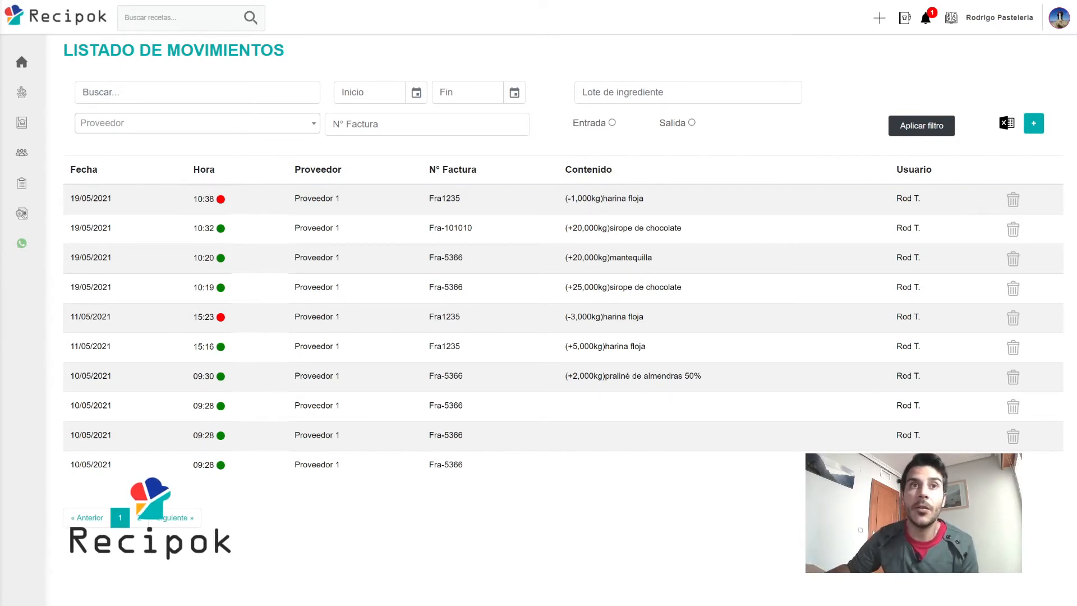
pyautogui.moveTo(99, 331)
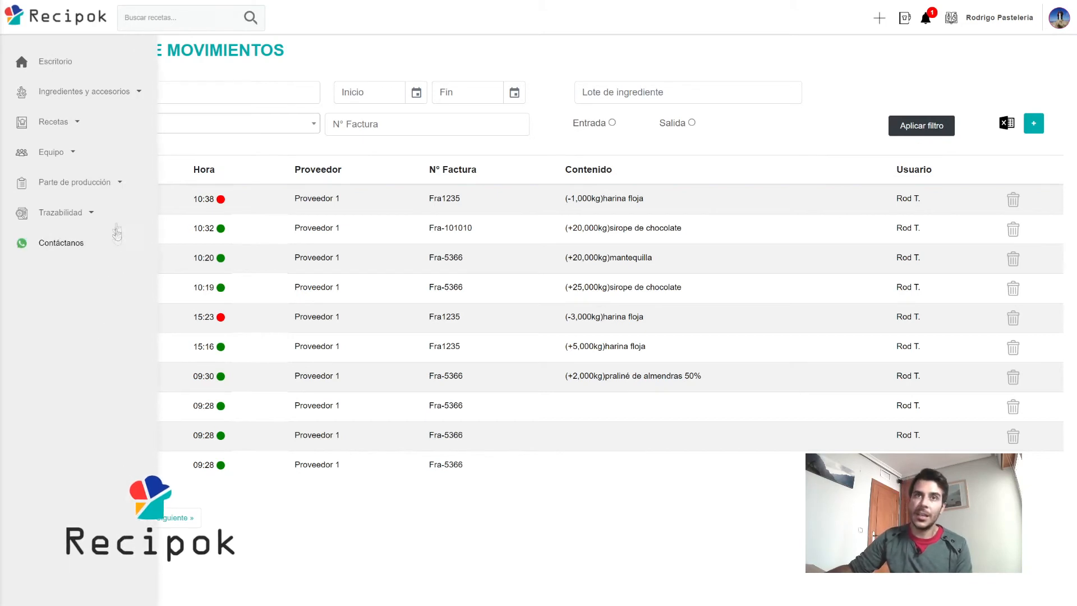
pyautogui.click(107, 190)
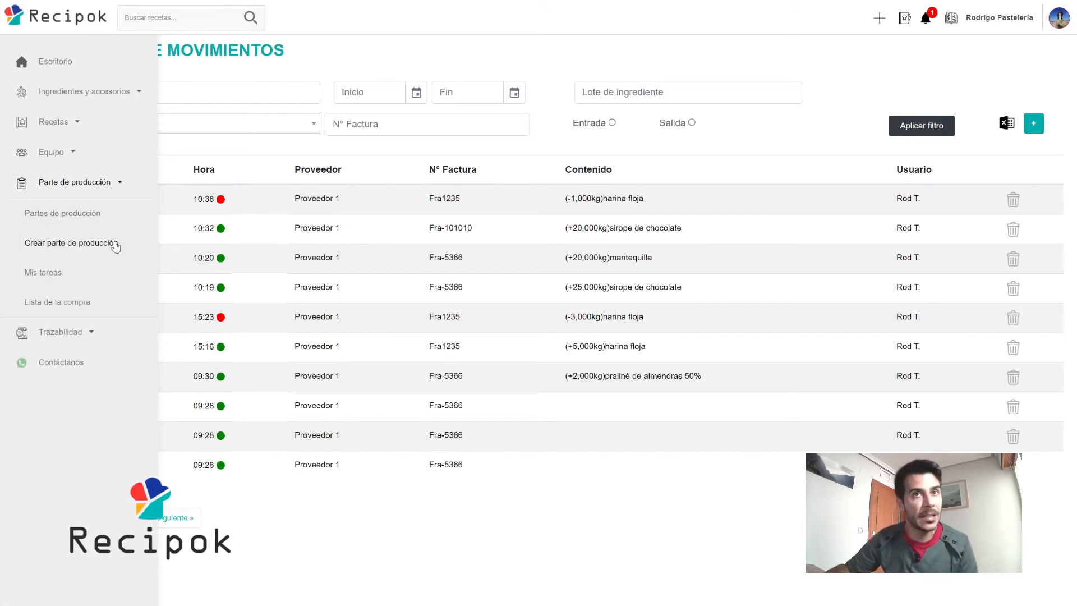
pyautogui.click(63, 122)
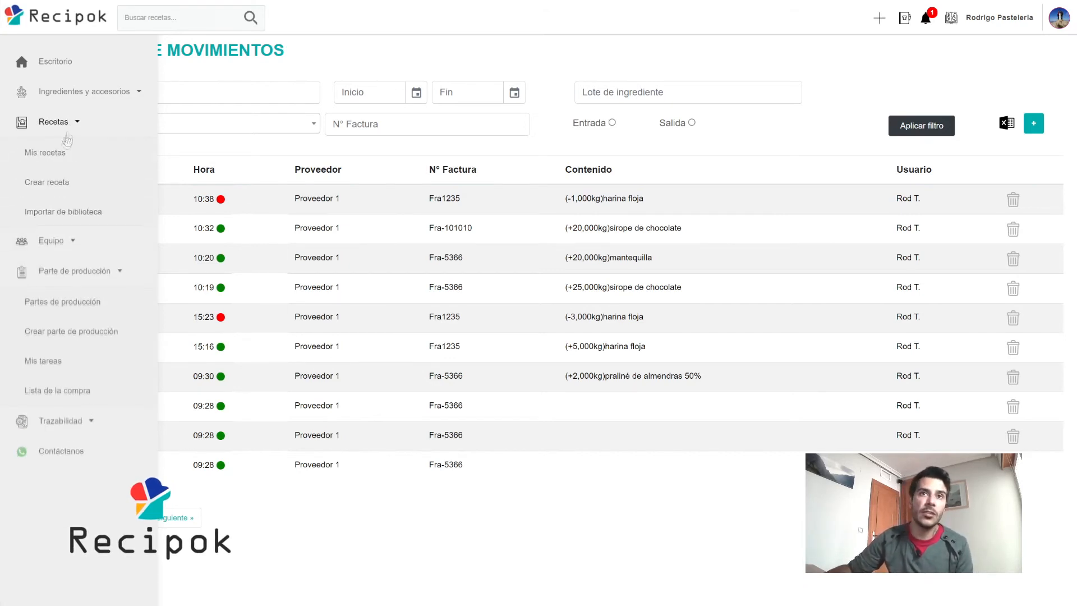
pyautogui.click(56, 152)
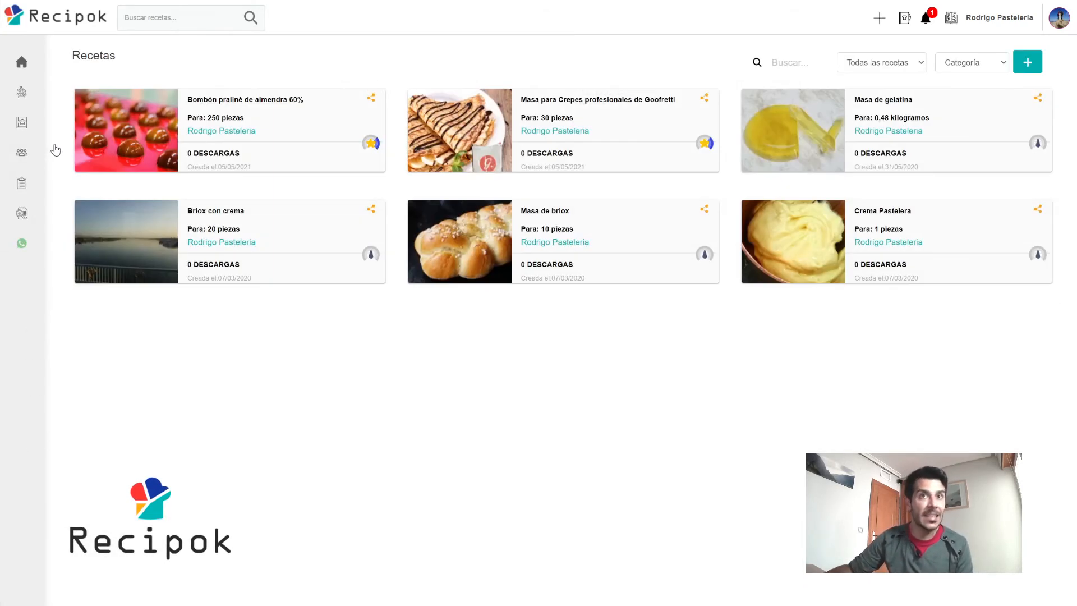
# Create a production part for 250 pieces of Bombón praliné de almendra 60%.
pyautogui.click(292, 108)
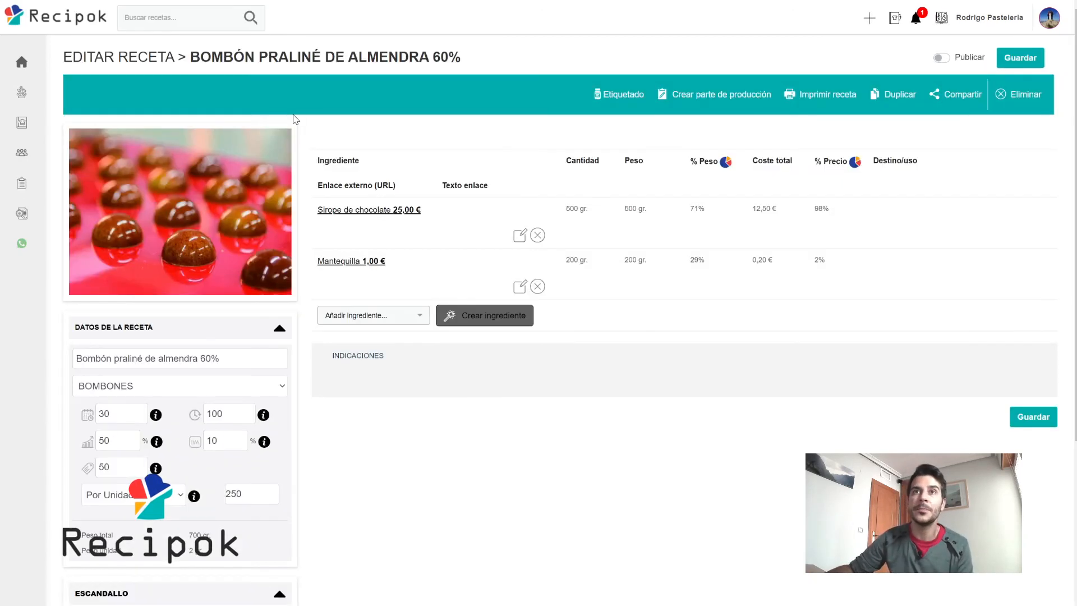
pyautogui.click(723, 99)
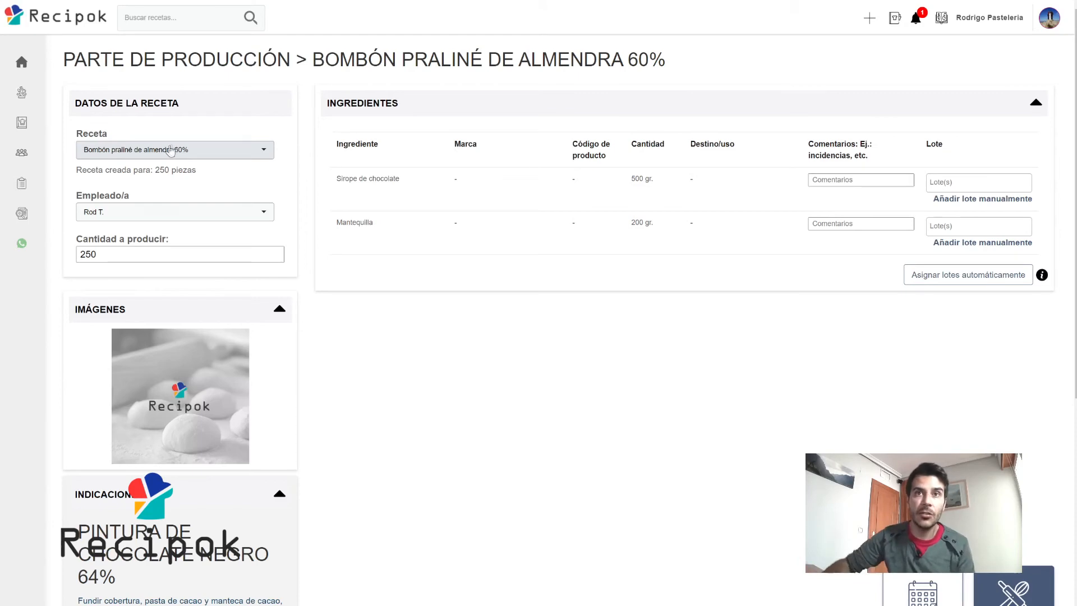
pyautogui.scroll(-6, 175, 269)
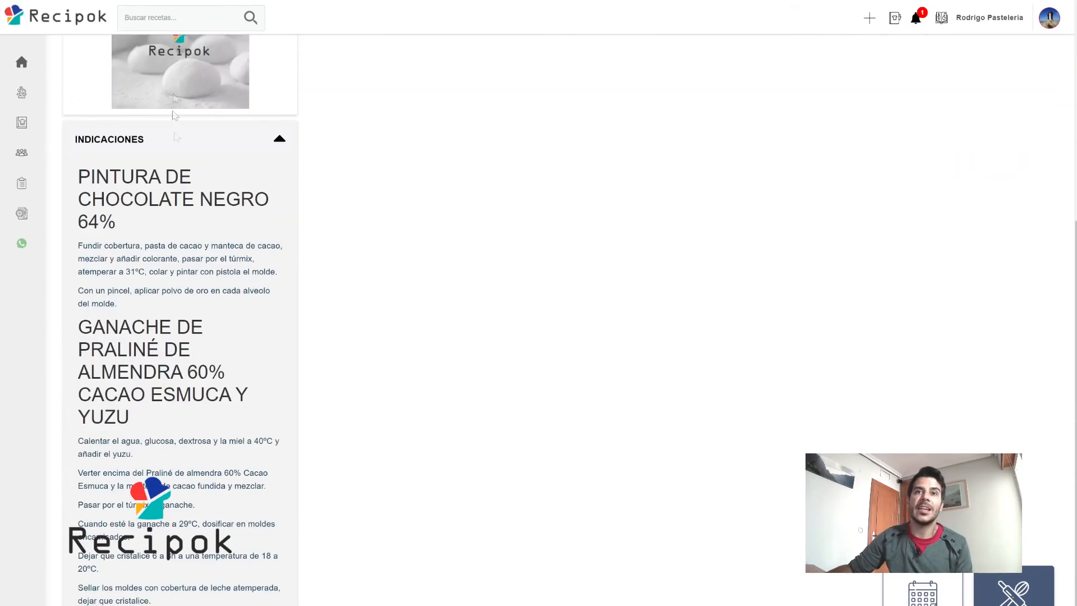
pyautogui.scroll(-1, 192, 144)
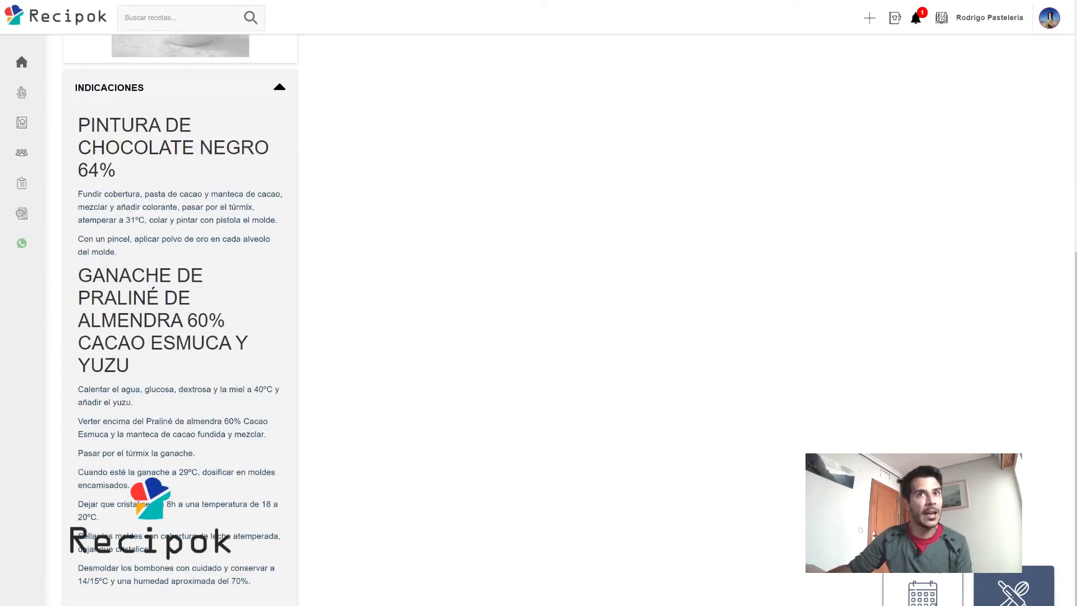
pyautogui.scroll(7, 269, 366)
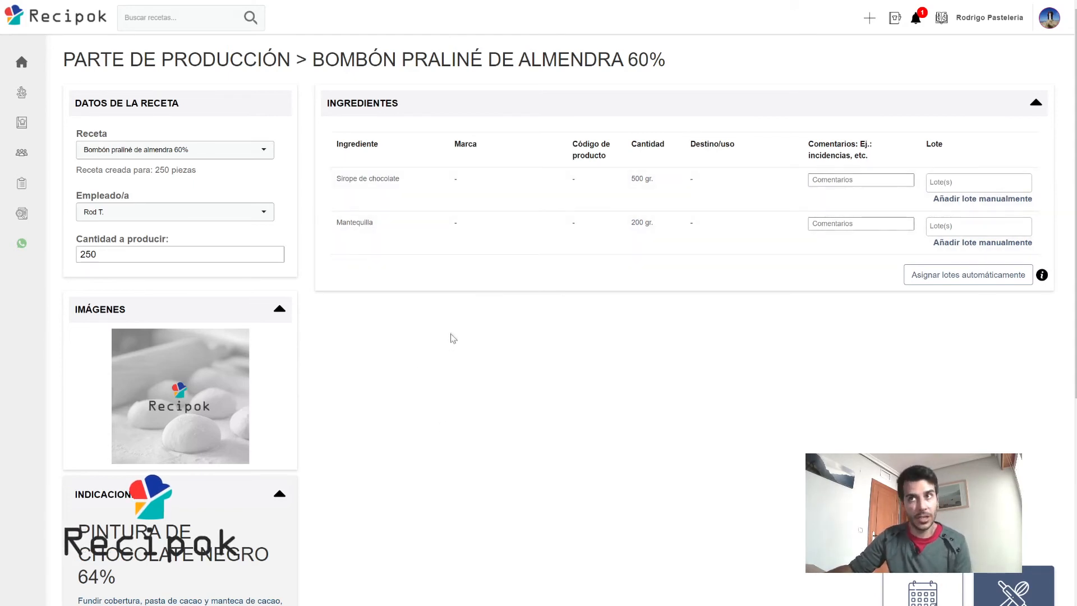
# Review the Sirope de chocolate lot list, then request automatic lot assignment.
pyautogui.click(856, 180)
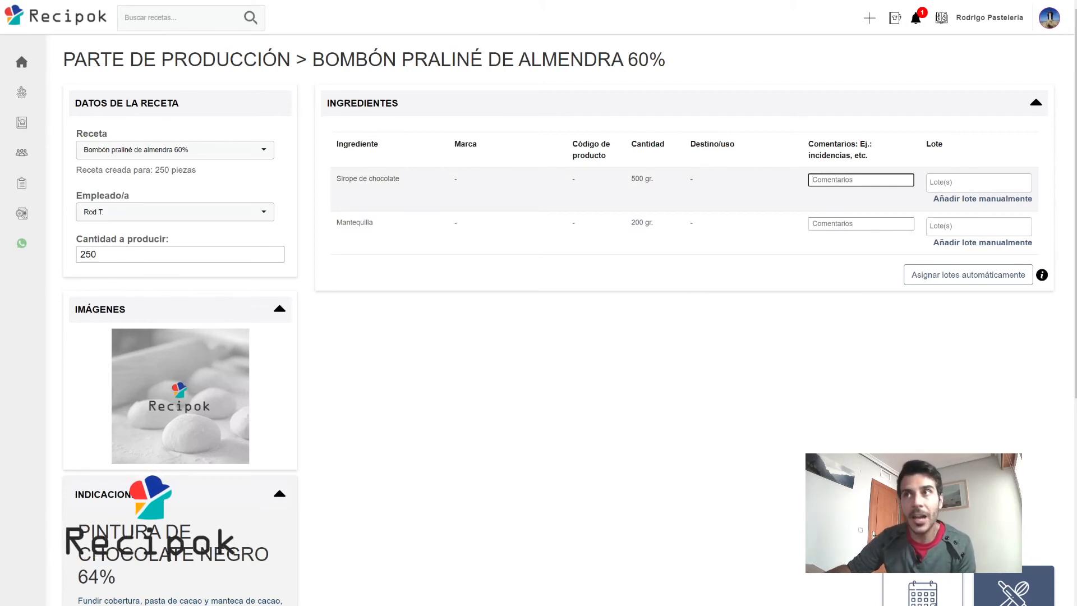
pyautogui.click(969, 183)
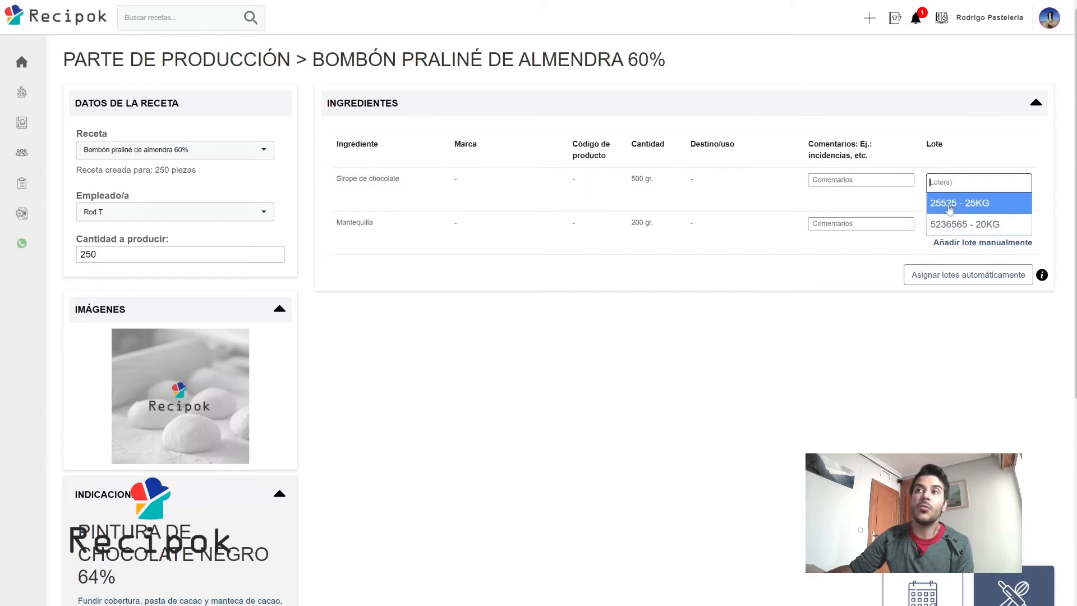
pyautogui.click(959, 183)
pyautogui.click(960, 183)
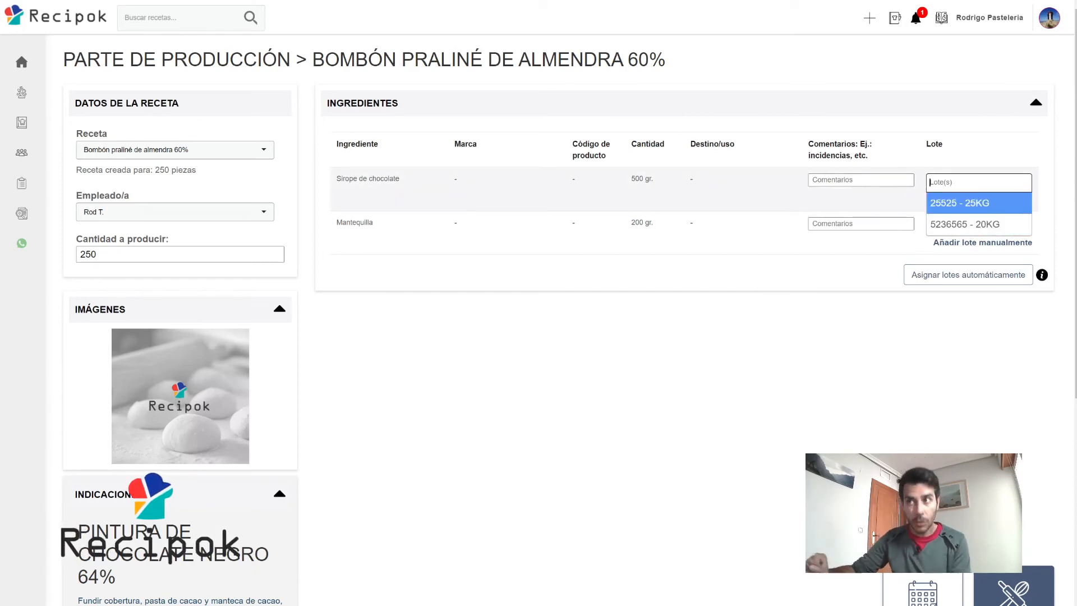
pyautogui.click(960, 183)
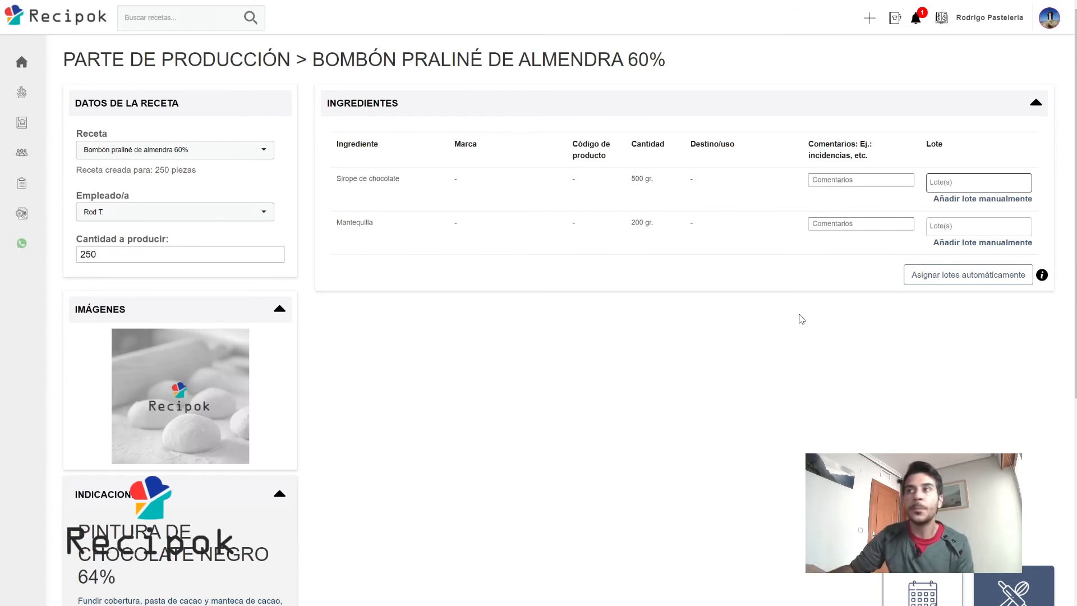
pyautogui.click(927, 277)
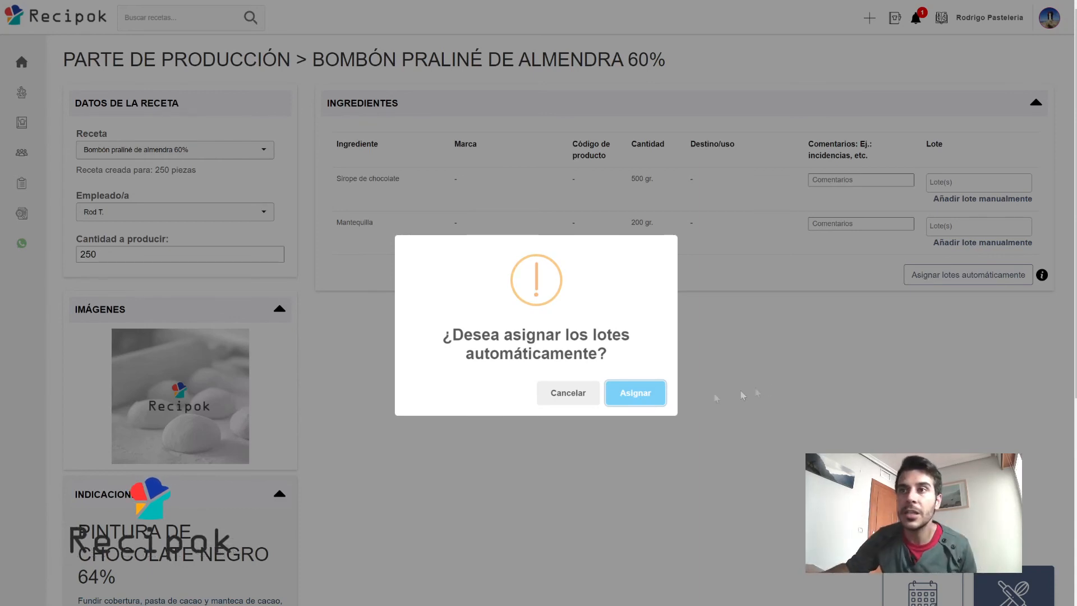
# Accept automatic assignment of lots 25525 and 55625 and finish the production part.
pyautogui.click(636, 393)
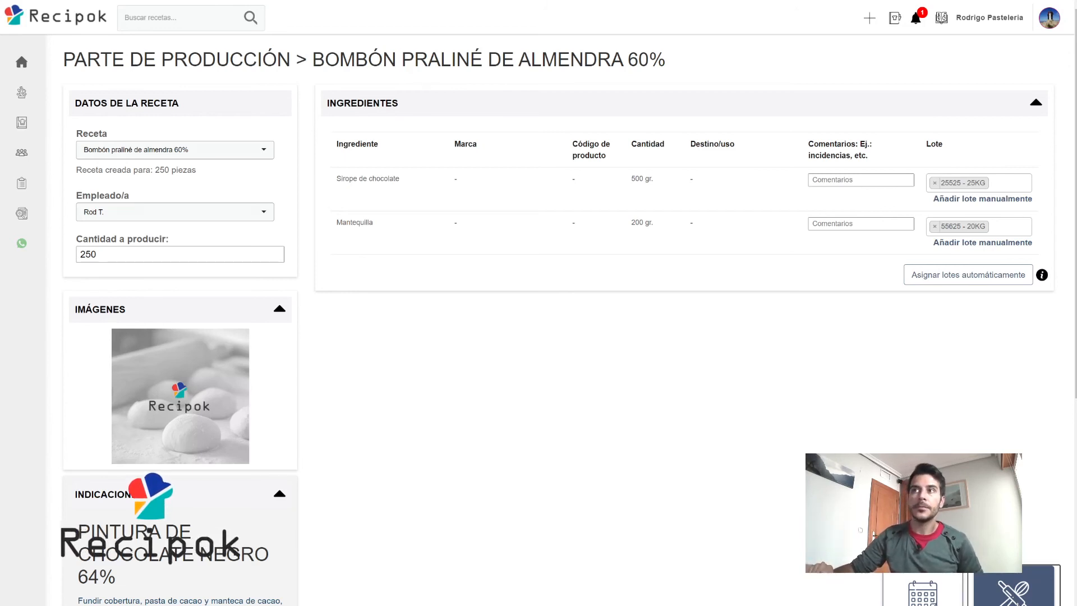
pyautogui.click(1016, 598)
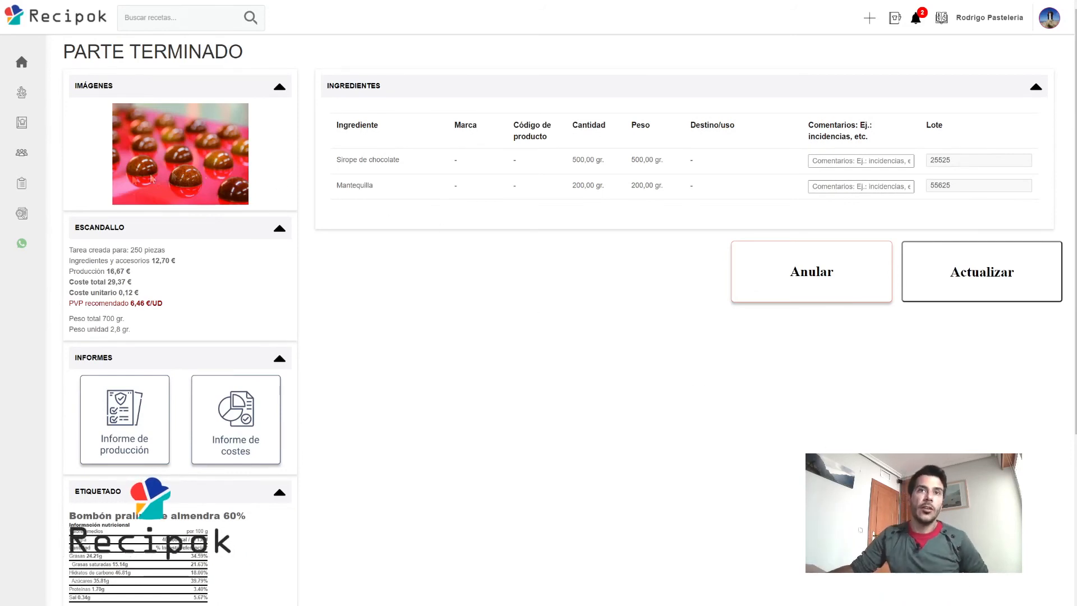
# Check the stock movements and current Productos vivos stock.
pyautogui.click(66, 212)
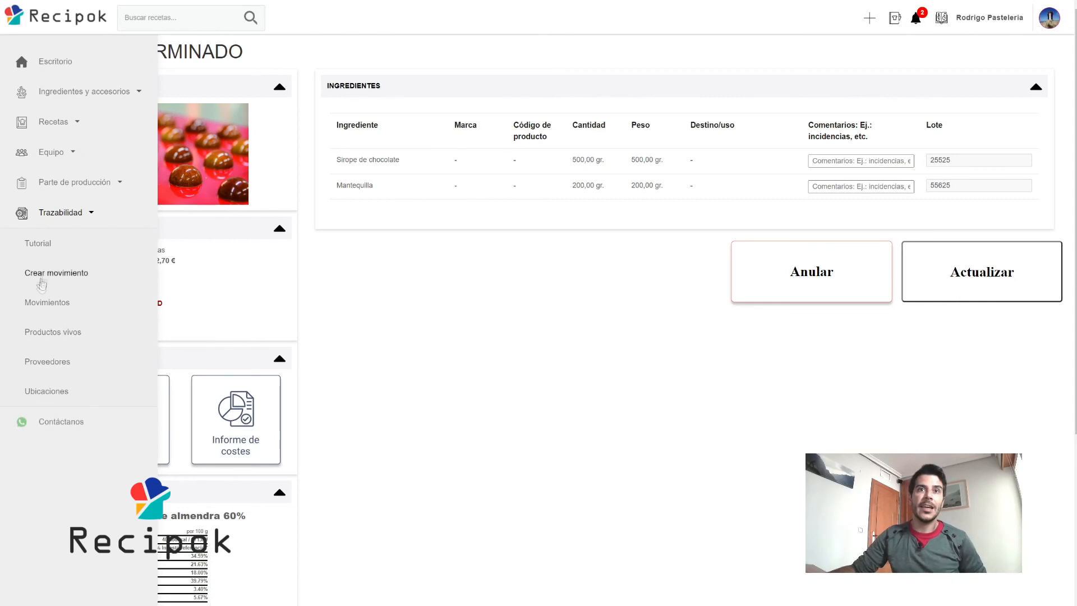
pyautogui.click(48, 302)
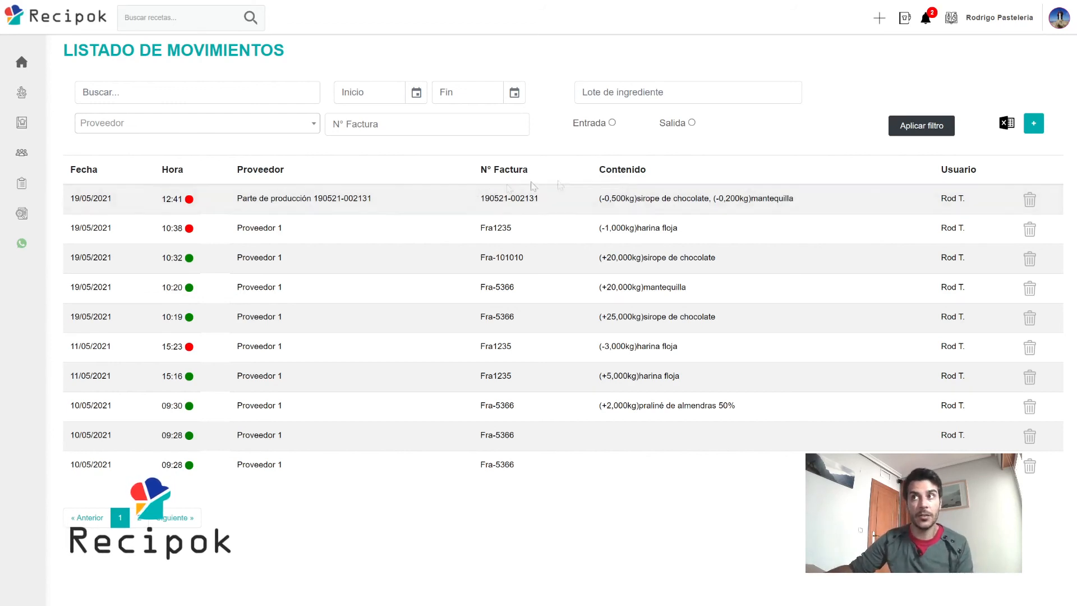
pyautogui.moveTo(57, 324)
pyautogui.click(57, 326)
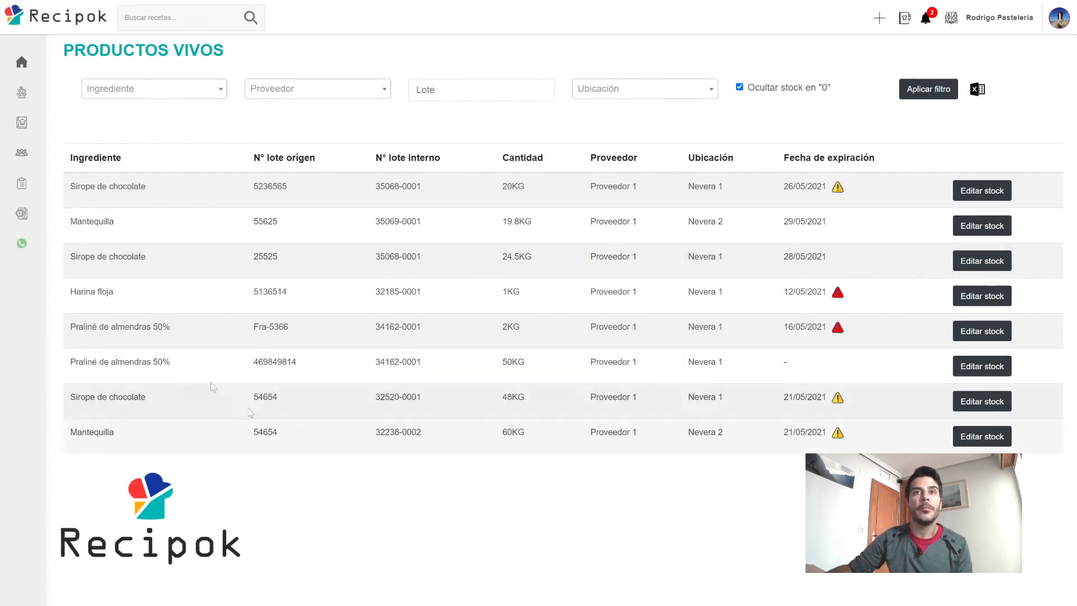
# Open the Partes de producción list, showing the 19/05/2021 Bombón praliné part as Acabada.
pyautogui.moveTo(73, 184)
pyautogui.click(61, 212)
pyautogui.click(70, 184)
pyautogui.click(71, 213)
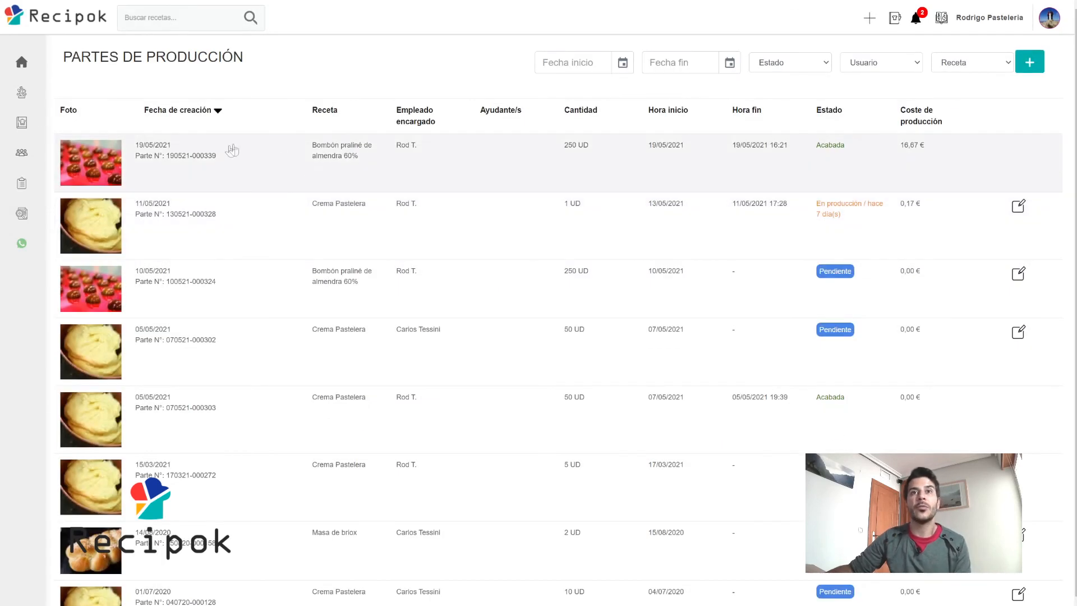
# Open the 19/05/2021 Bombón praliné part and view its production report PDF.
pyautogui.click(235, 157)
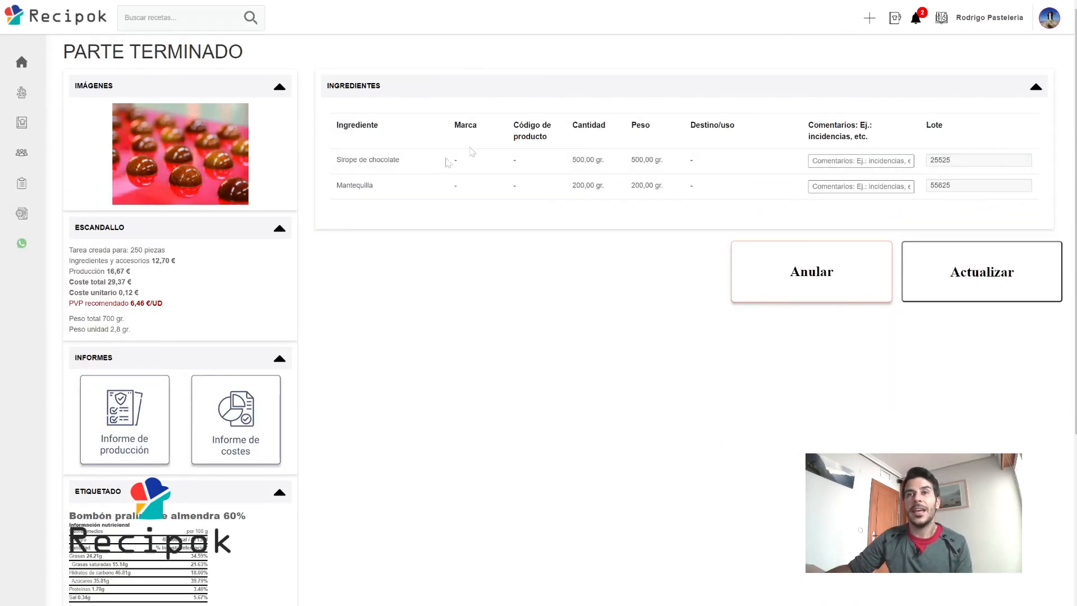
pyautogui.click(115, 429)
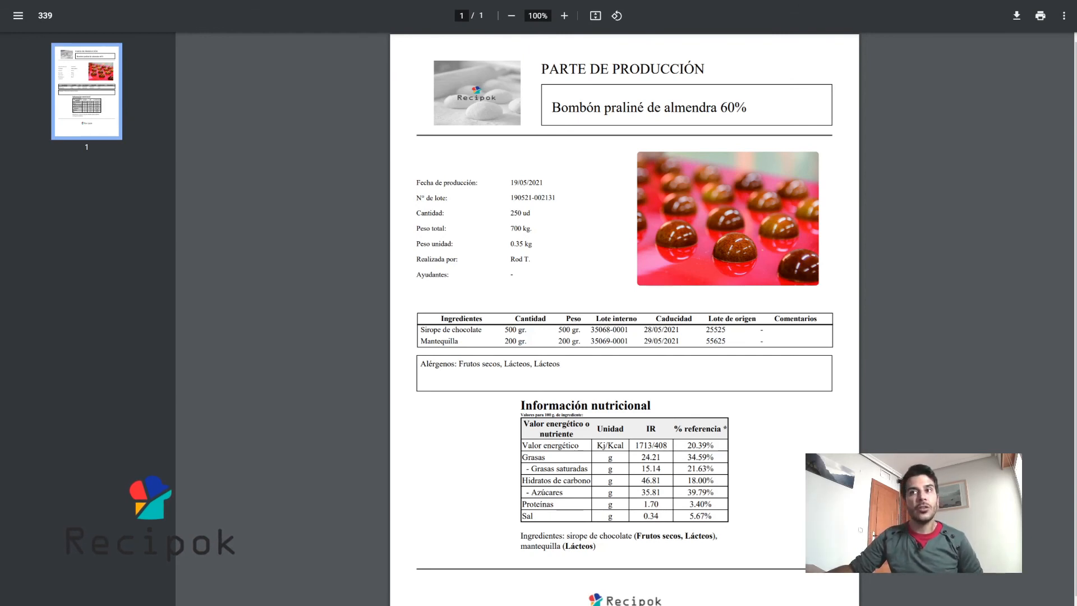
# Skim the production report PDF and close its tab to return to Parte terminado.
pyautogui.scroll(-1, 624, 319)
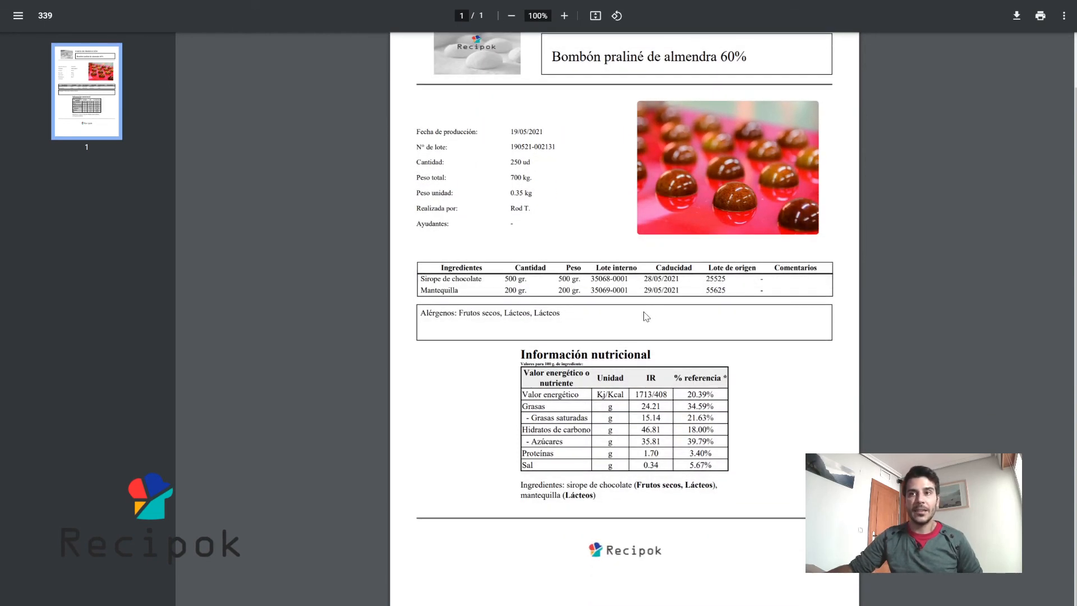
pyautogui.scroll(1, 624, 318)
pyautogui.hotkey('ctrl', 'w')
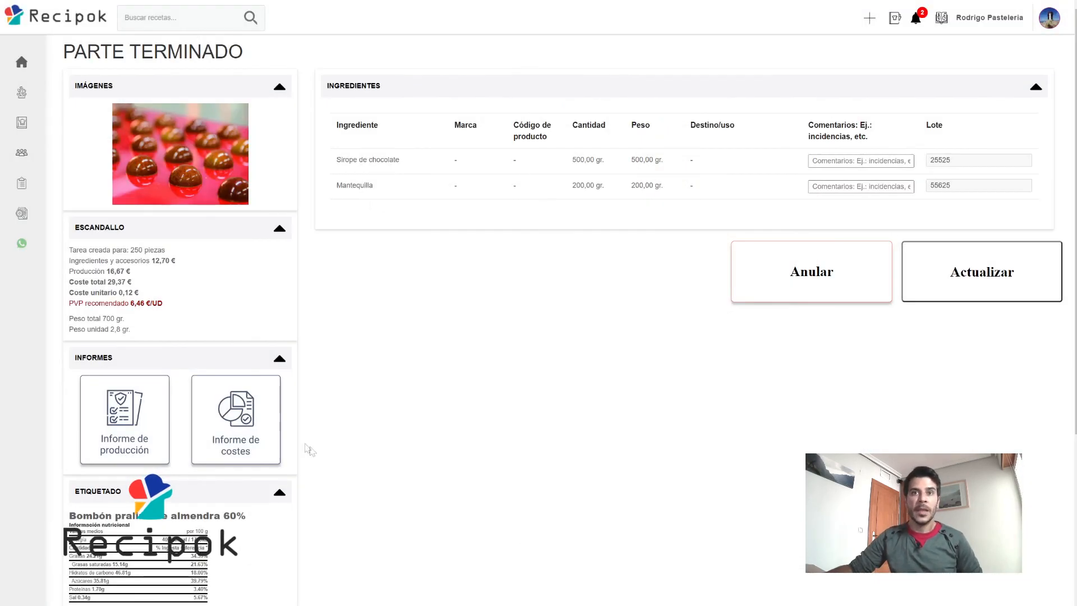